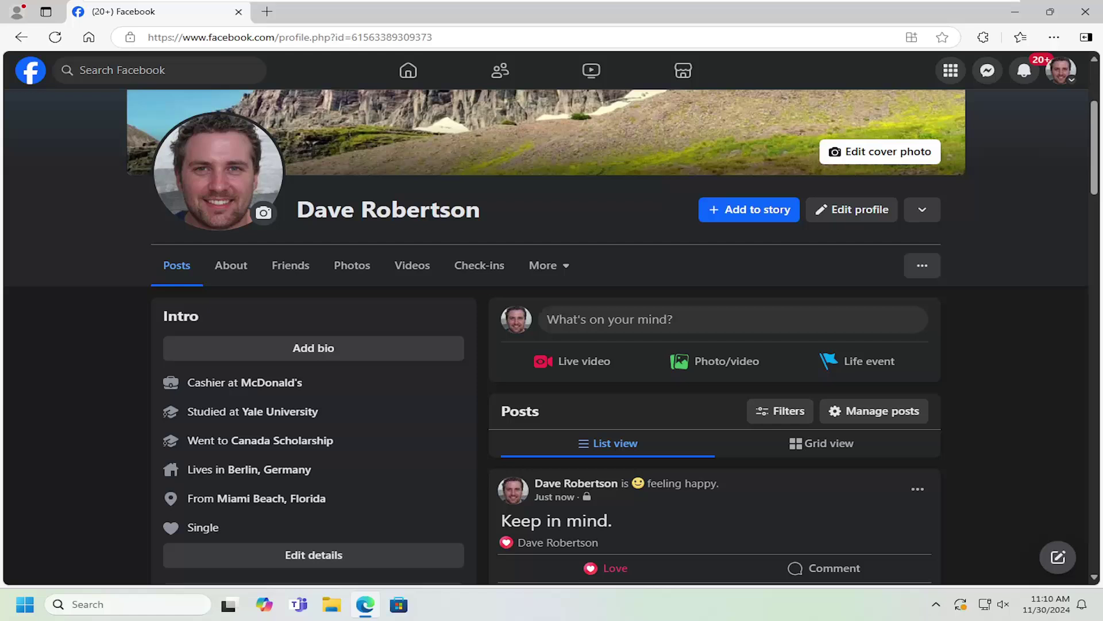
# Go to your own profile and open its Events section from the More tab.
pyautogui.click(1063, 72)
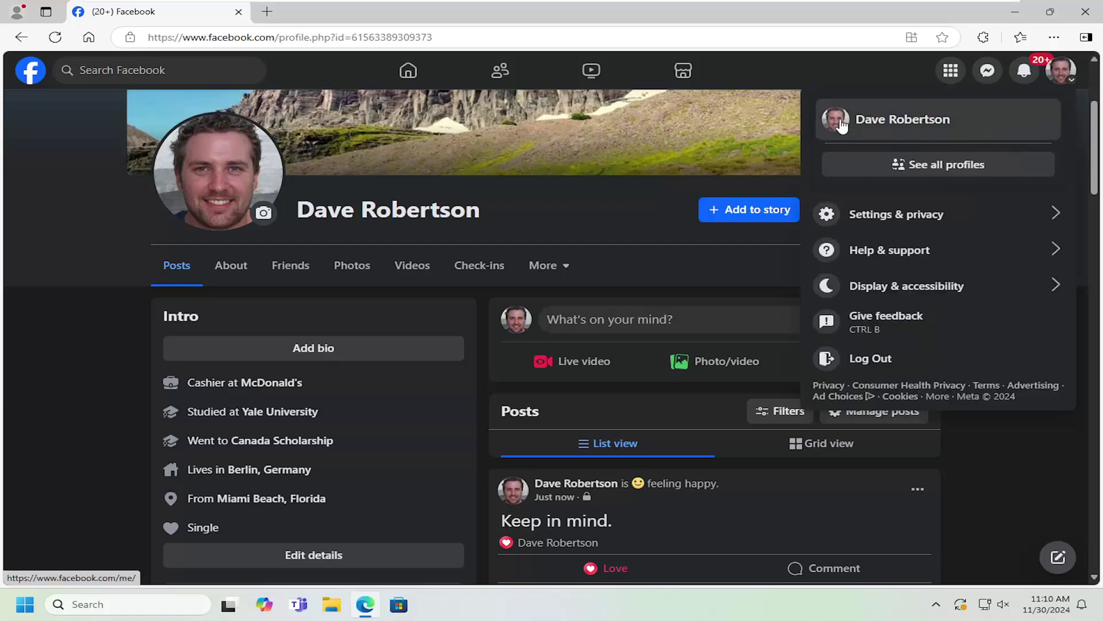
pyautogui.click(865, 123)
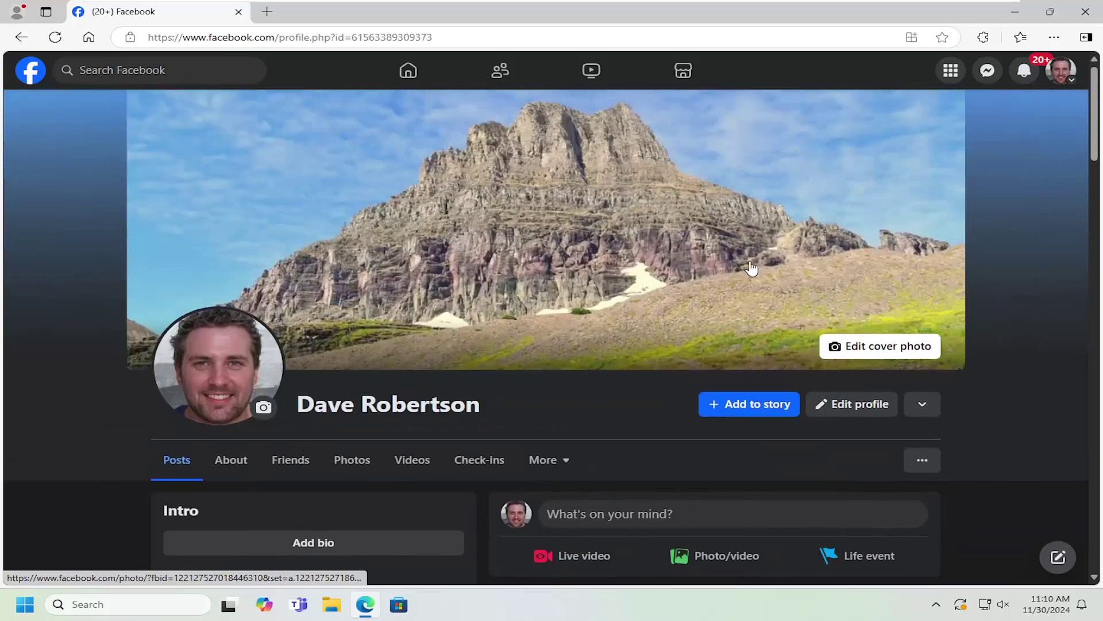
pyautogui.scroll(-5, 739, 252)
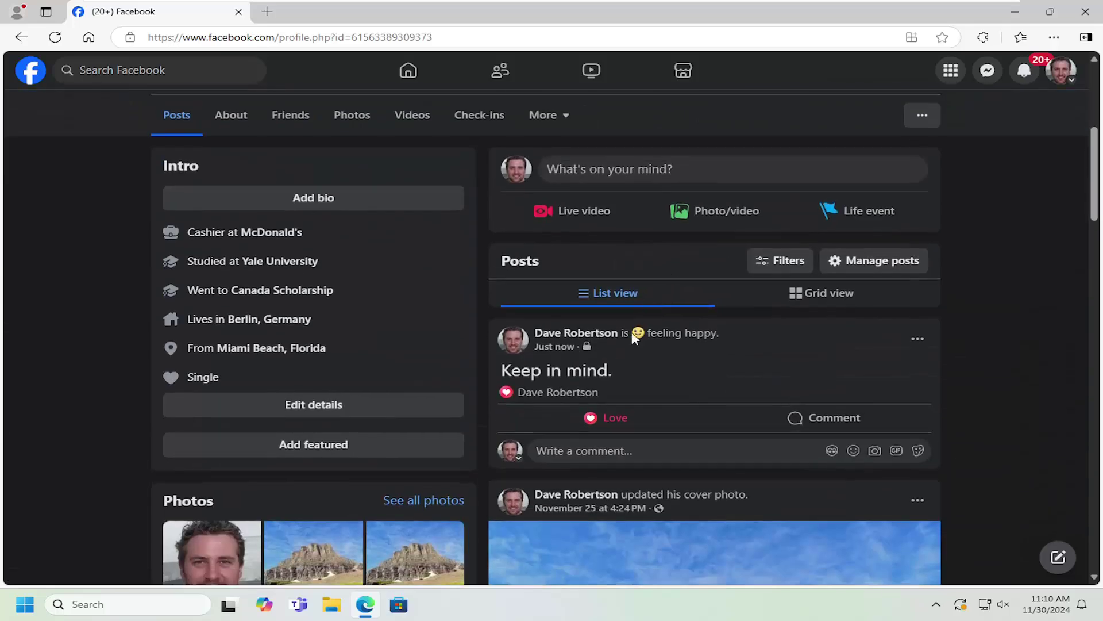
pyautogui.scroll(3, 635, 338)
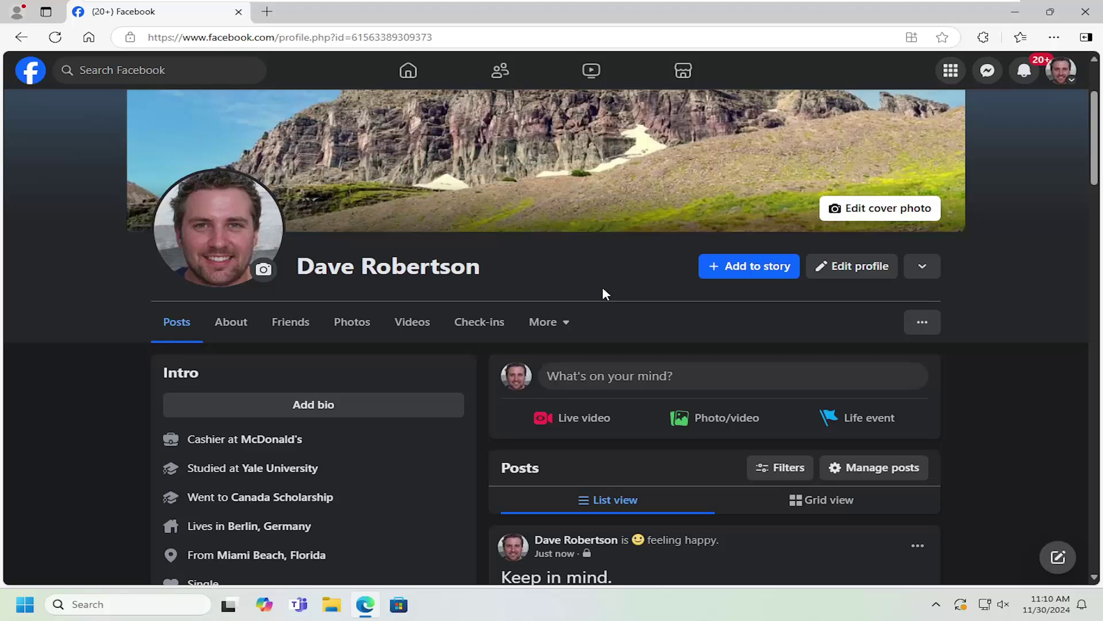
pyautogui.scroll(-1, 603, 294)
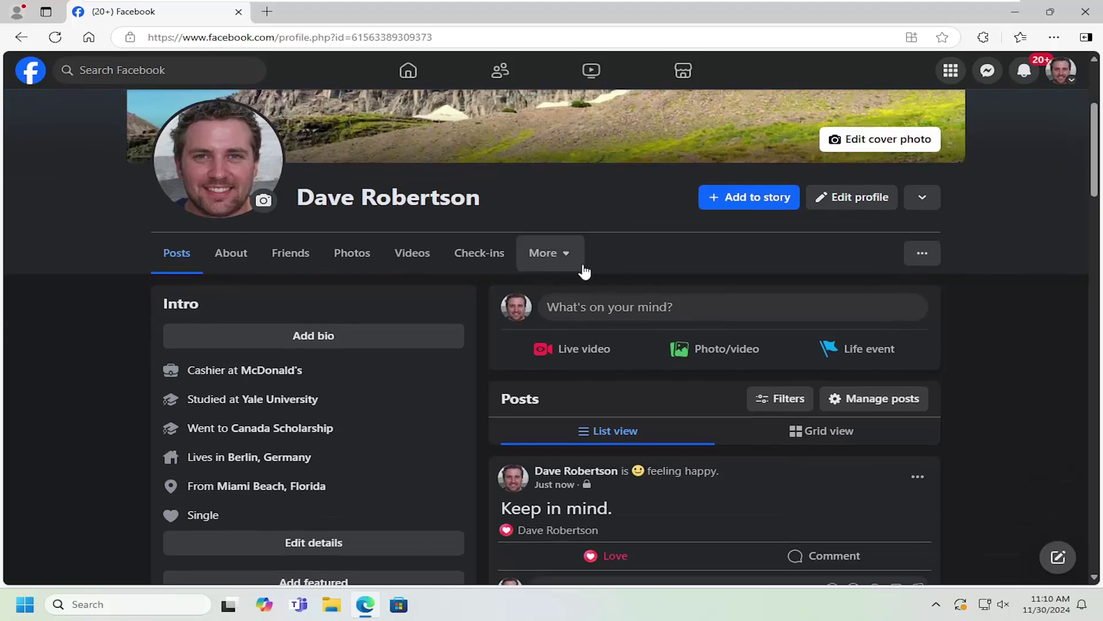
pyautogui.click(568, 268)
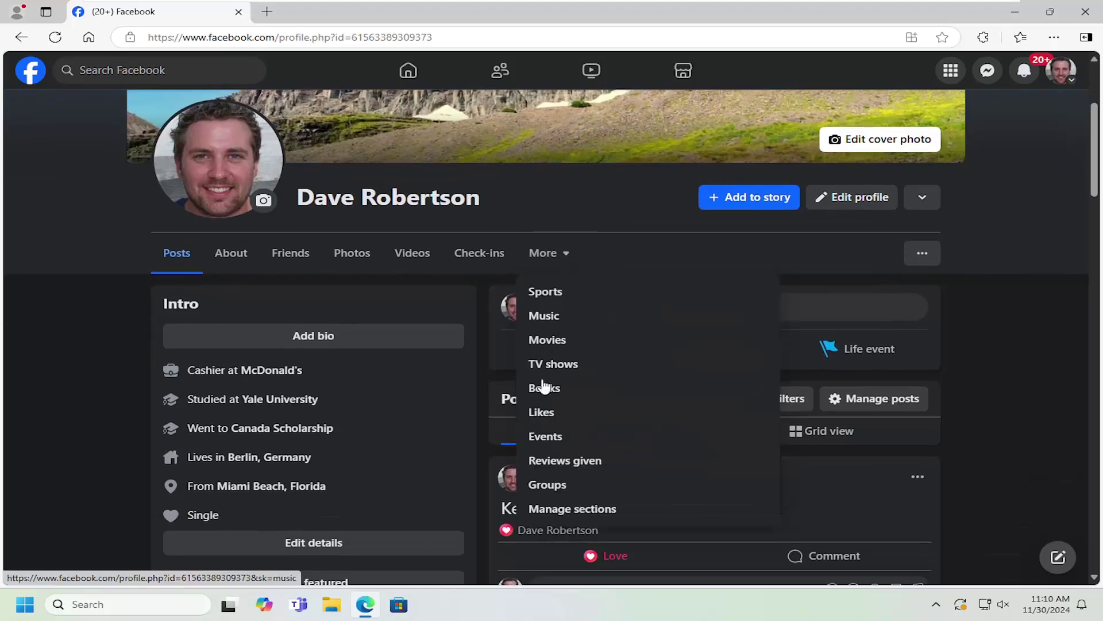
pyautogui.click(547, 441)
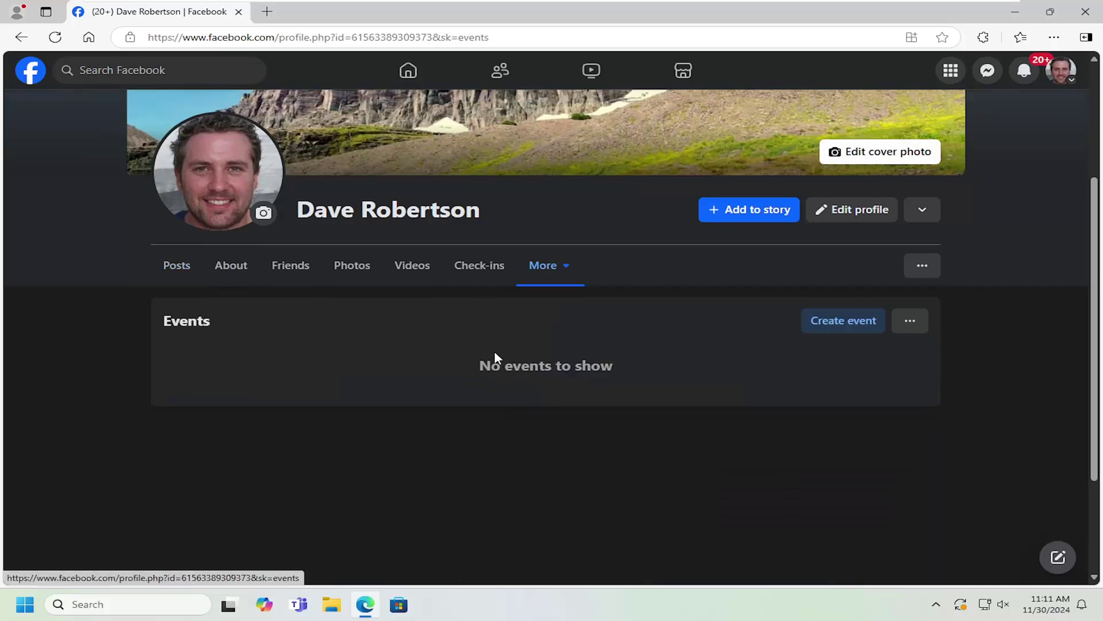
# Start a new event and upload 'FB profile picture' as its cover image.
pyautogui.click(834, 321)
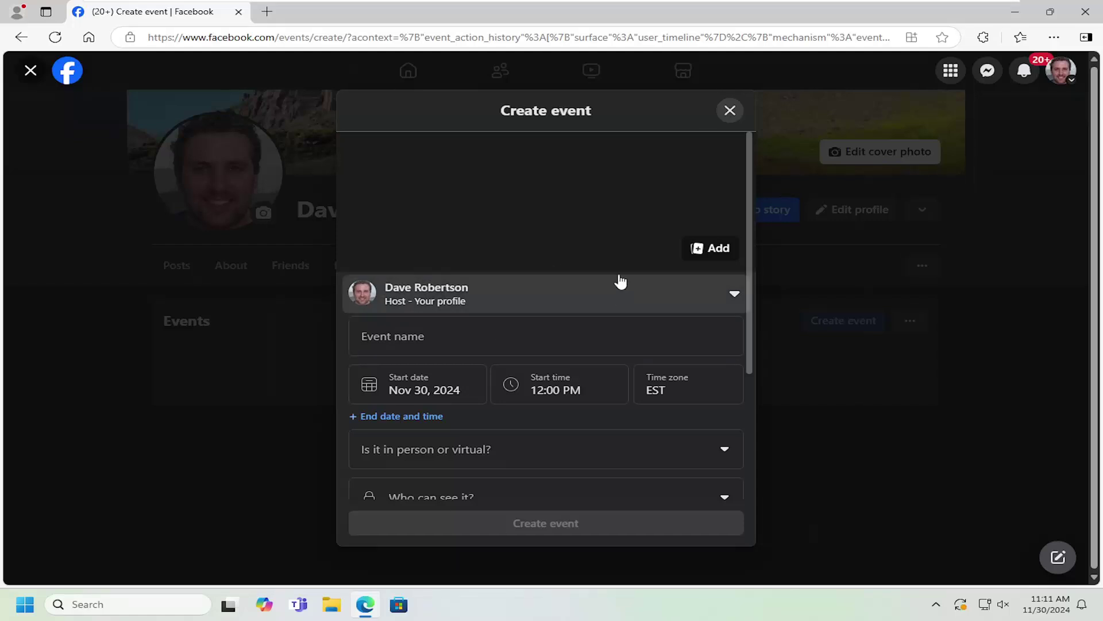
pyautogui.click(715, 253)
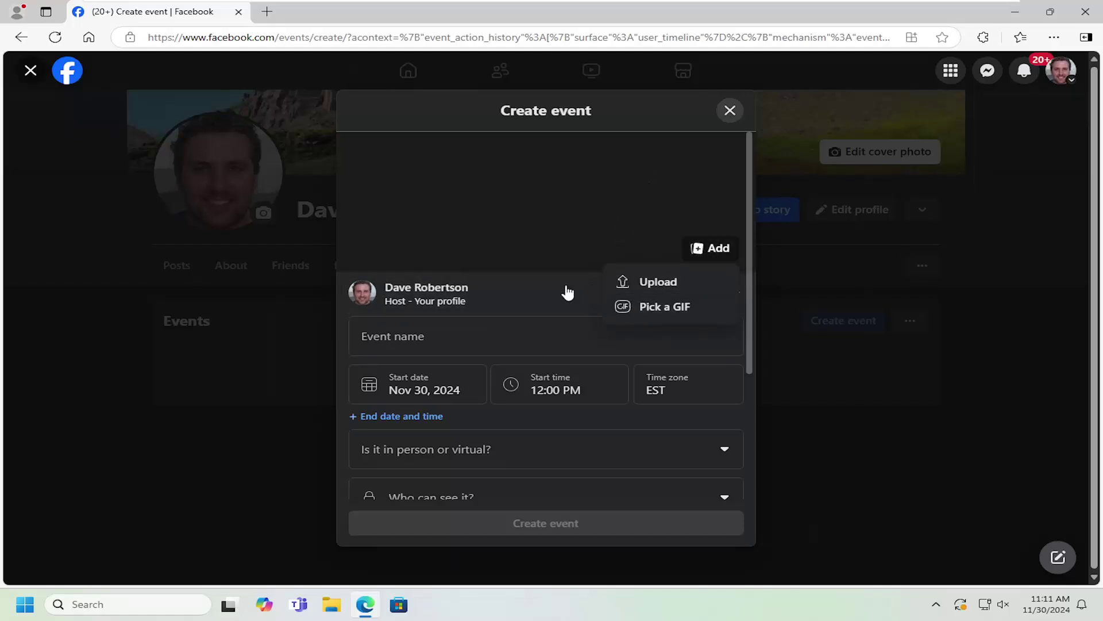
pyautogui.click(657, 282)
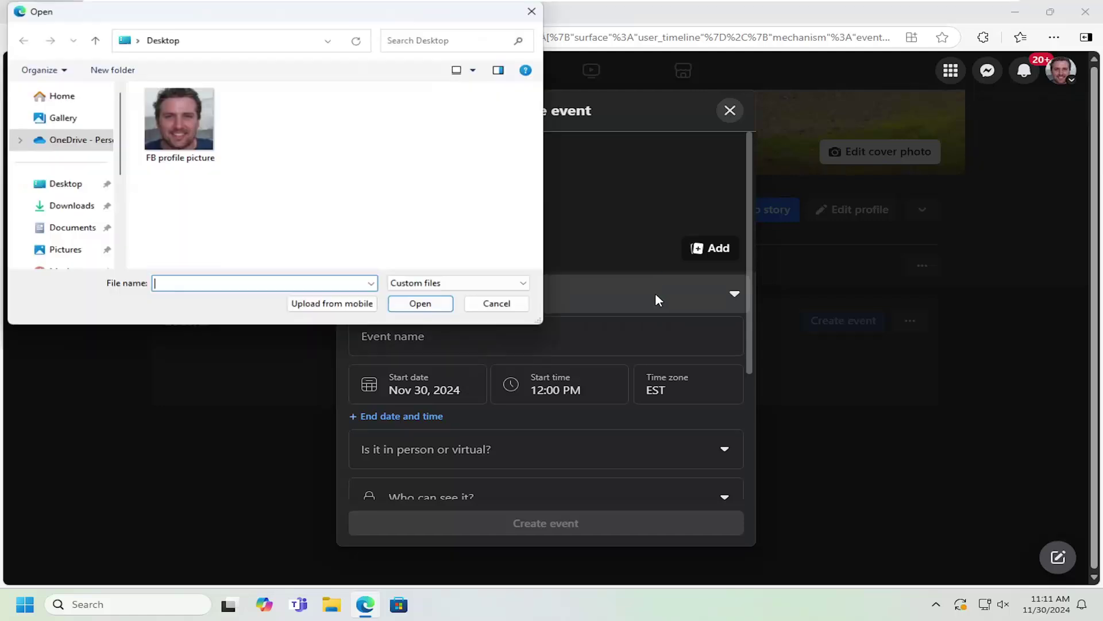
pyautogui.doubleClick(182, 128)
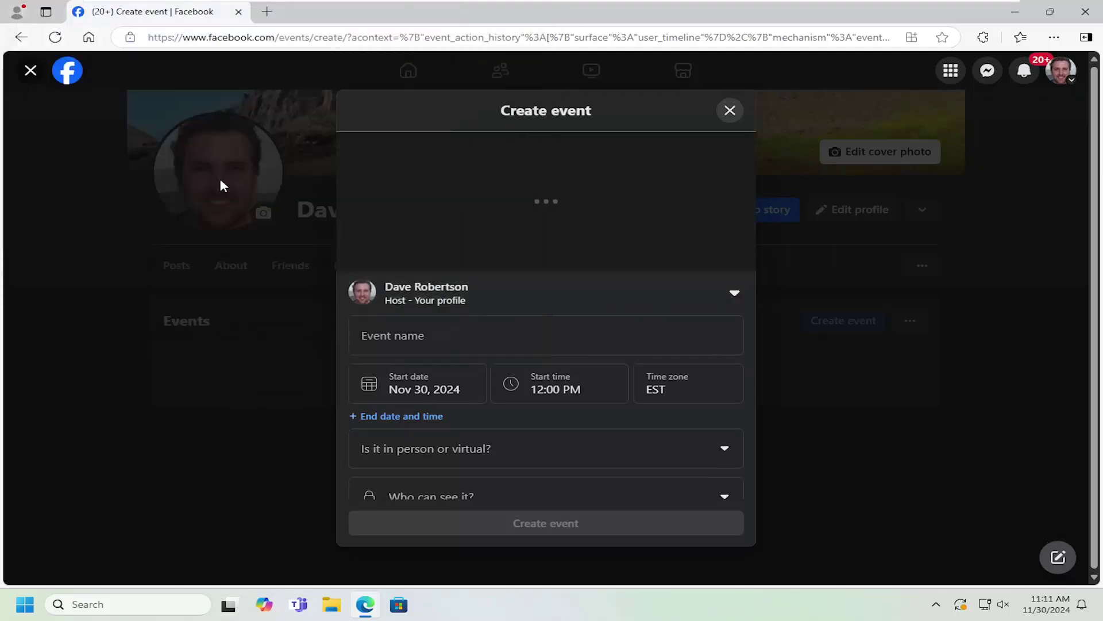
pyautogui.scroll(-1, 424, 328)
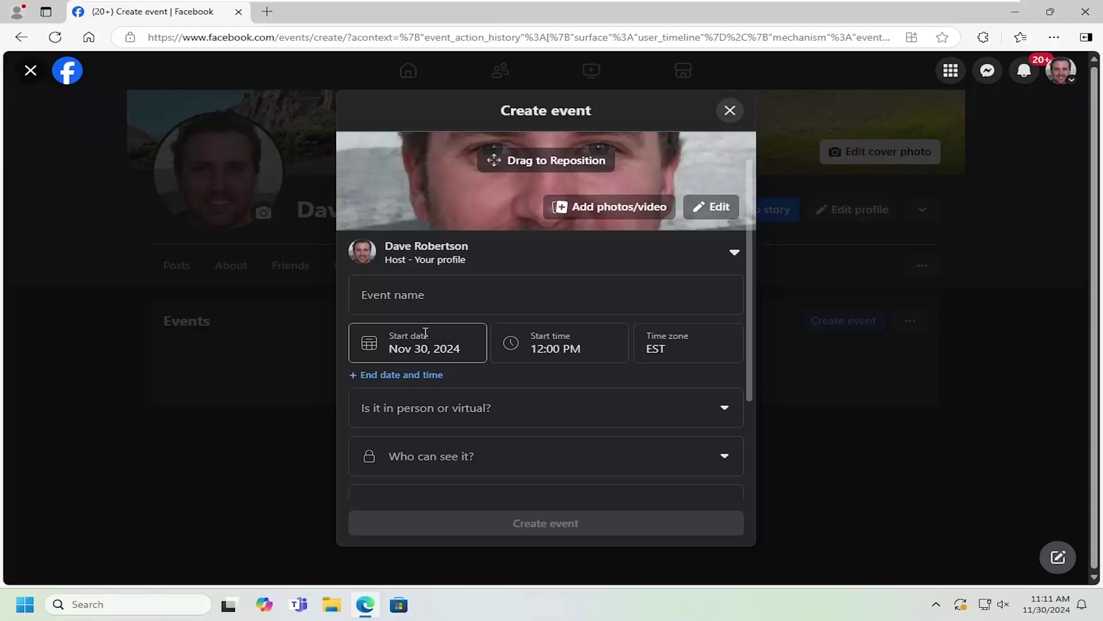
# Name the event 'My Event' and set its start date to December 19, 2024.
pyautogui.click(407, 259)
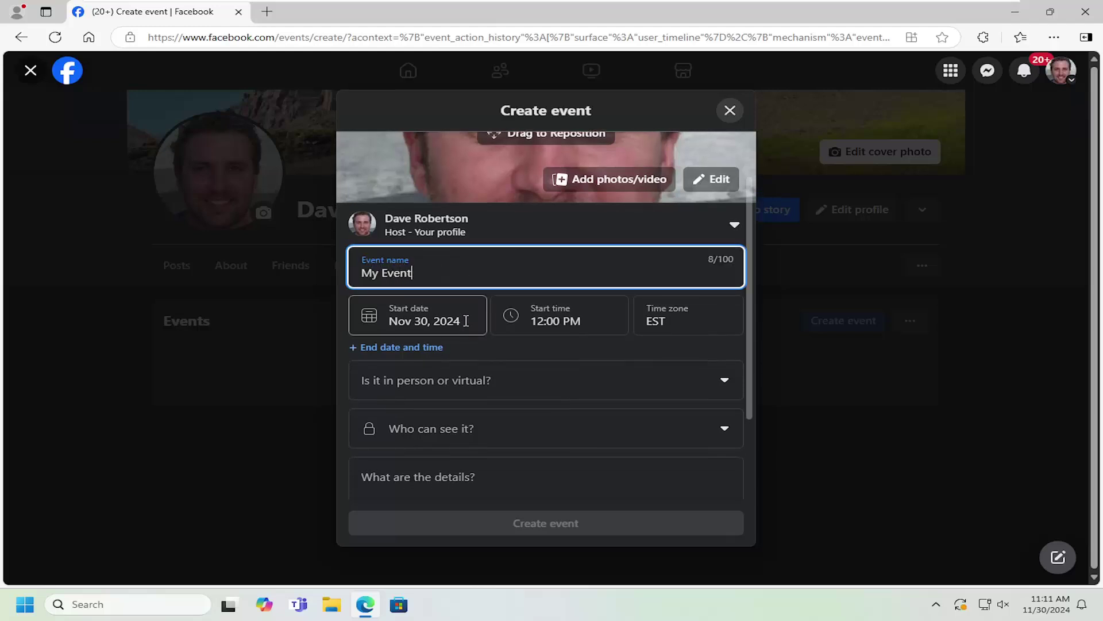
pyautogui.click(407, 319)
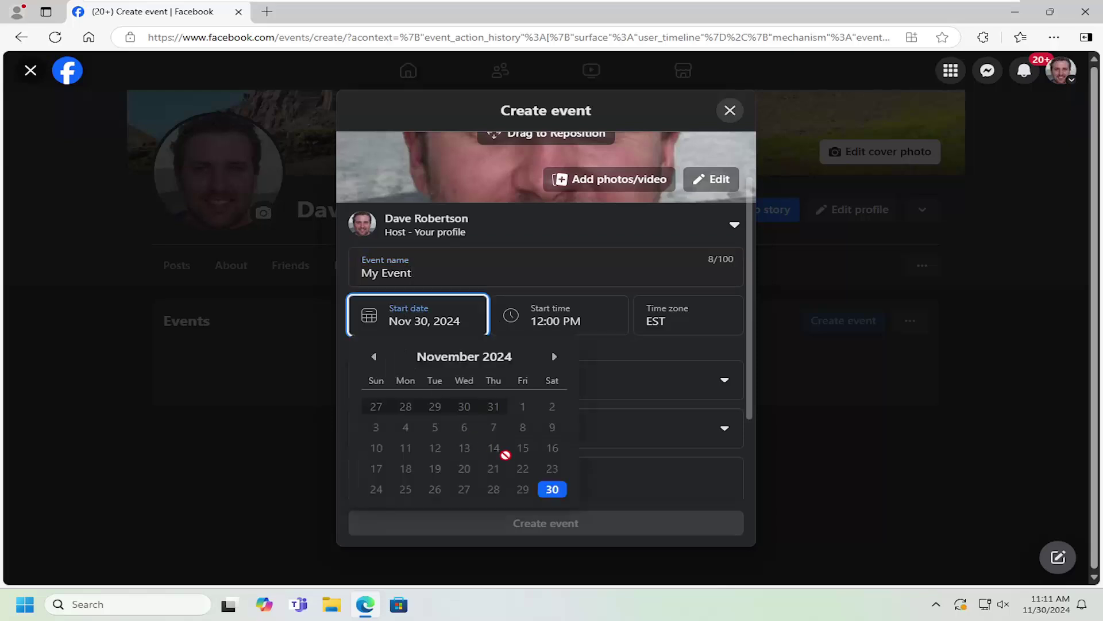
pyautogui.click(554, 356)
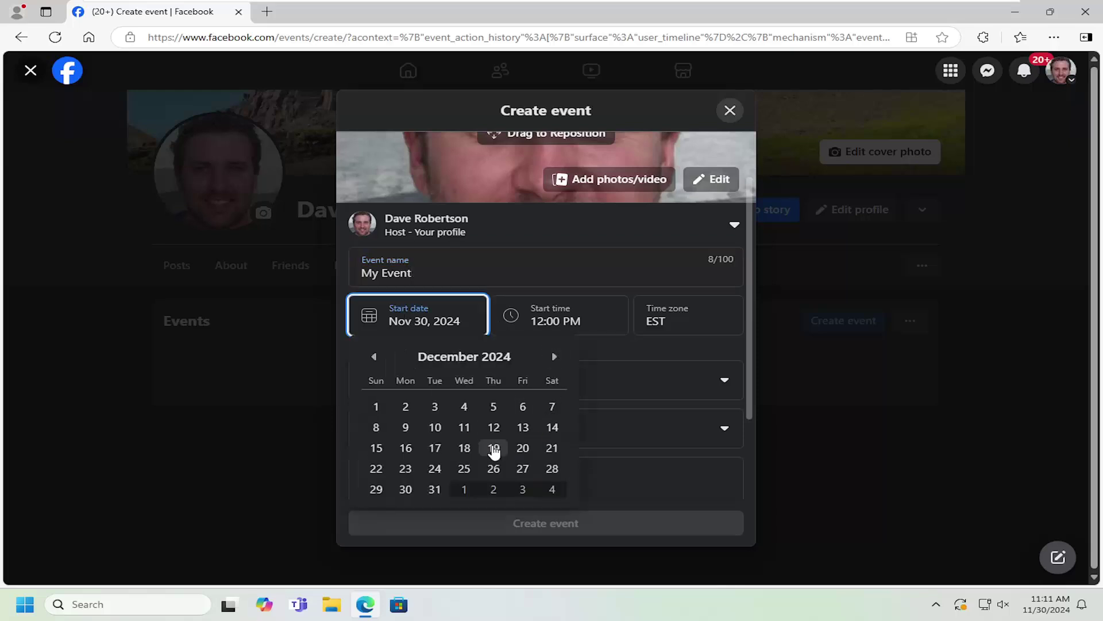
pyautogui.click(495, 447)
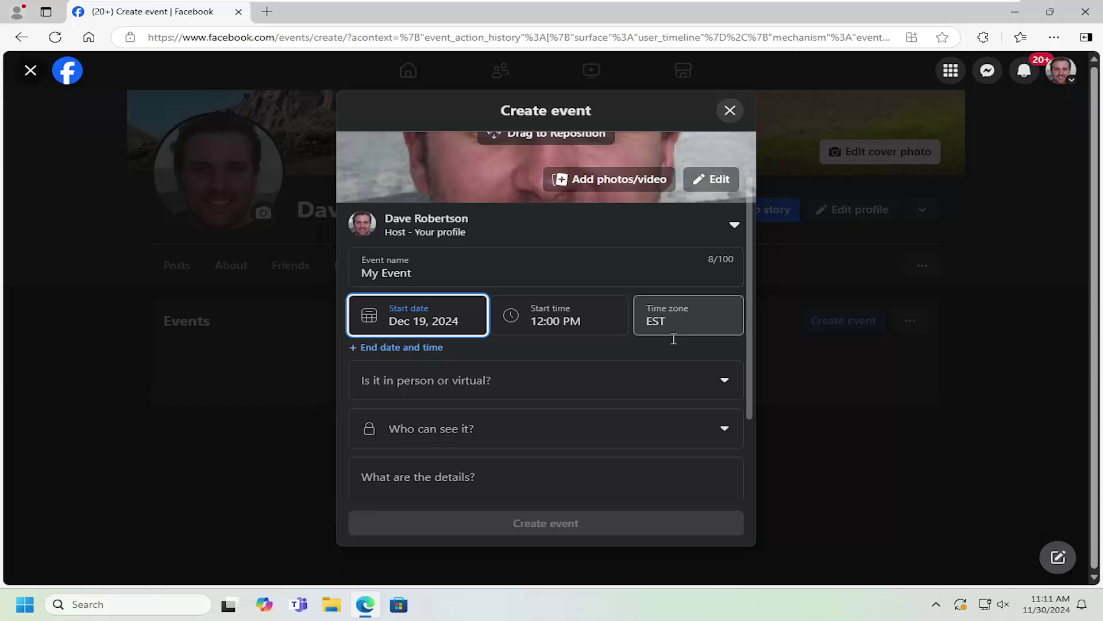
pyautogui.scroll(-2, 425, 353)
pyautogui.click(439, 247)
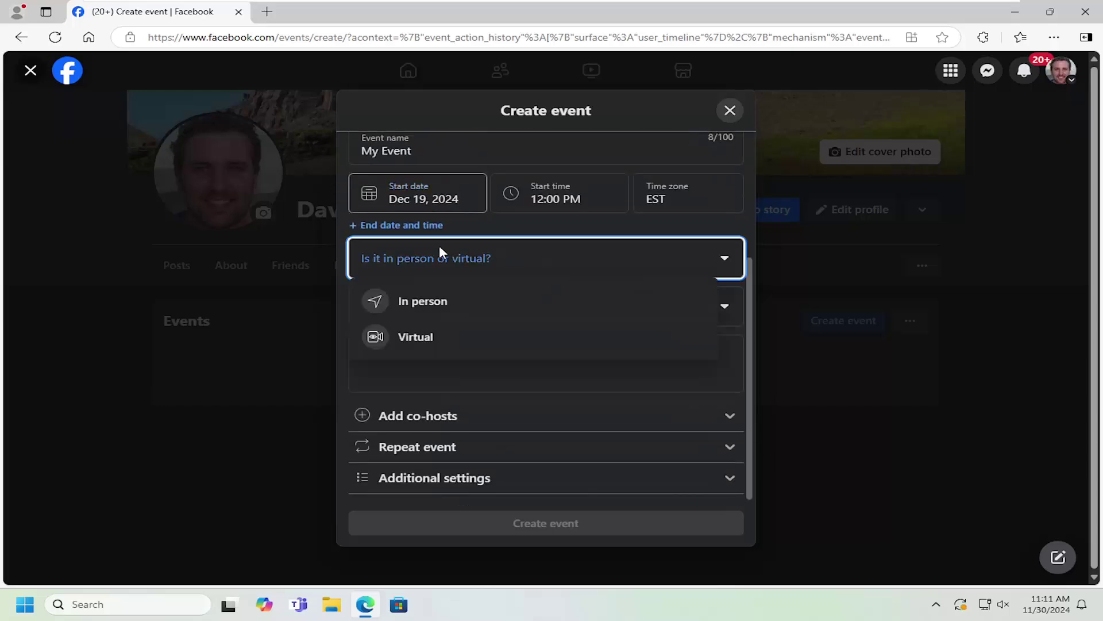
pyautogui.click(760, 339)
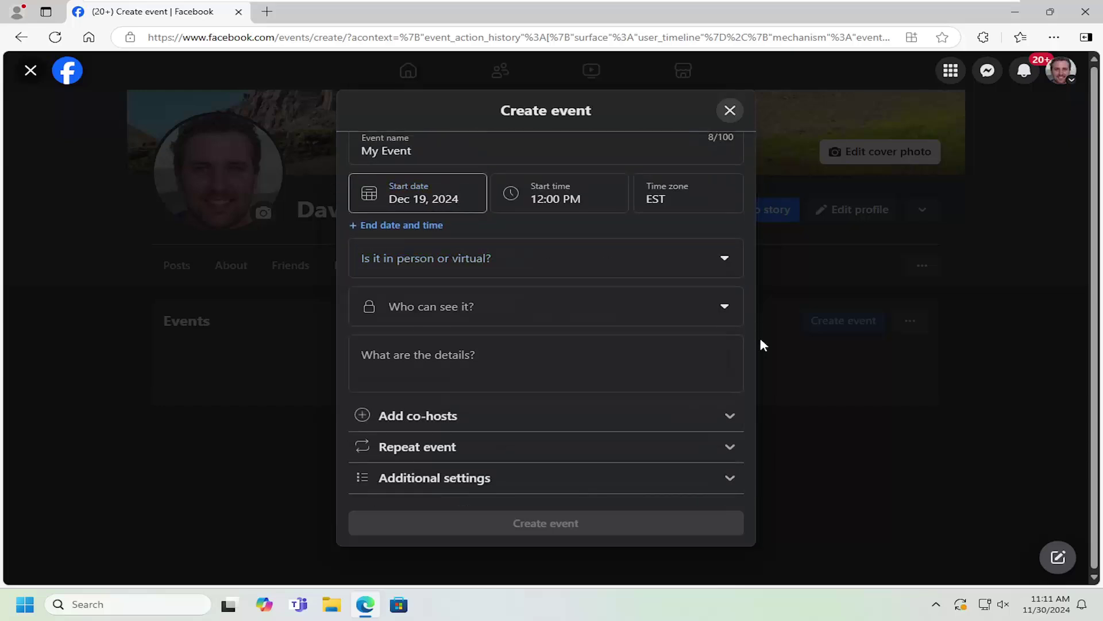
# Add an end time of 3:00 PM on Dec 19, 2024 and make the event in person.
pyautogui.click(428, 308)
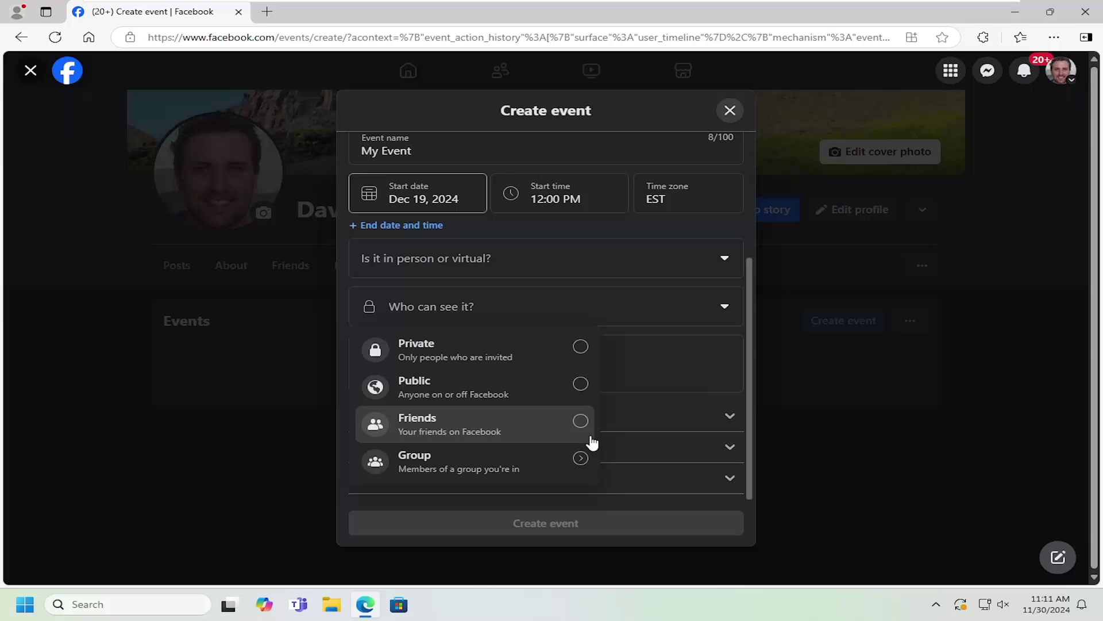
pyautogui.click(681, 232)
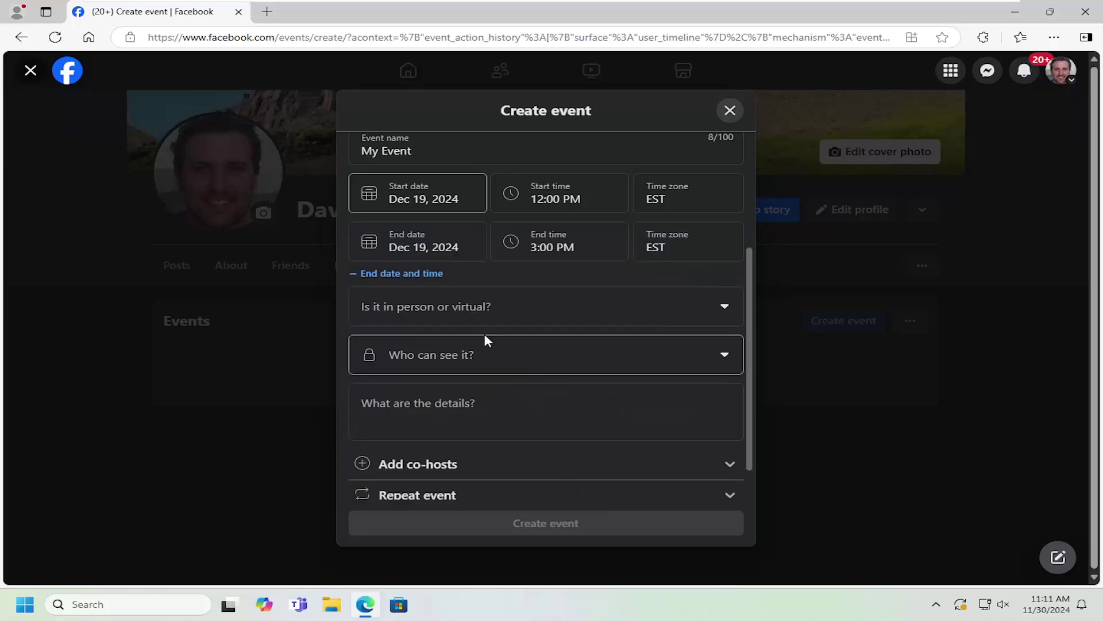
pyautogui.click(485, 310)
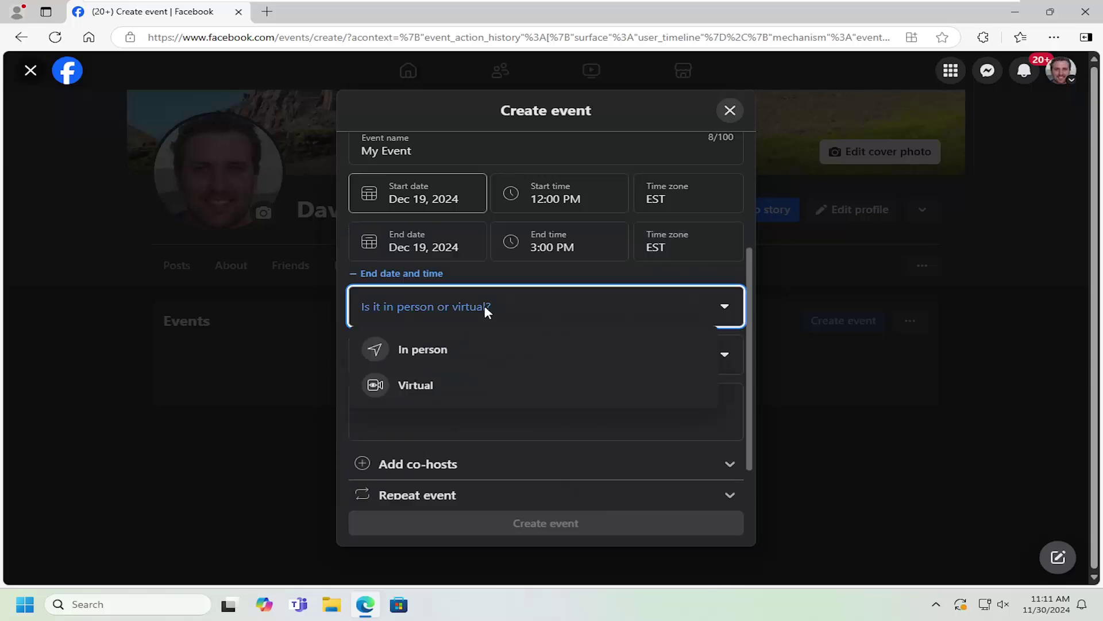
pyautogui.click(442, 348)
# Make the event Private while keeping guests allowed to invite friends.
pyautogui.scroll(-1, 514, 366)
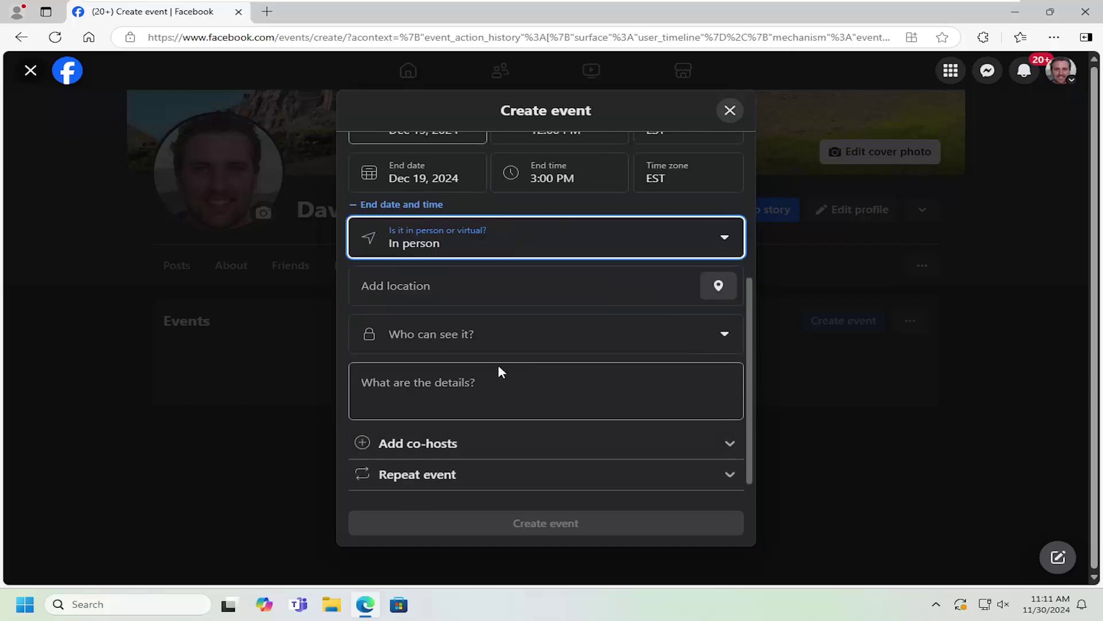
pyautogui.click(428, 332)
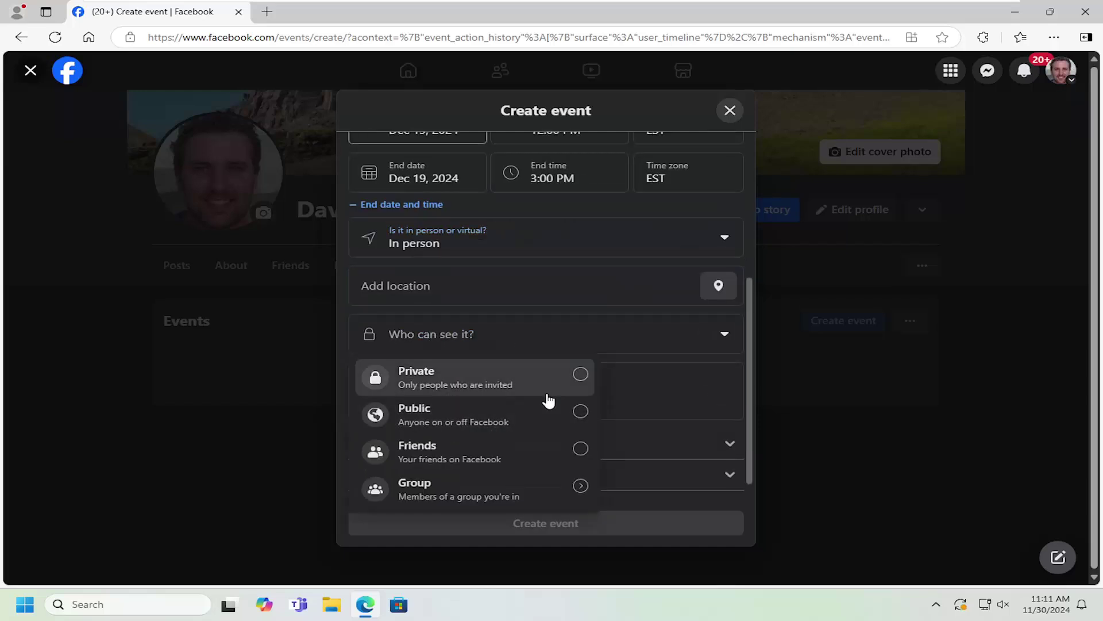
pyautogui.click(582, 382)
pyautogui.scroll(-1, 572, 377)
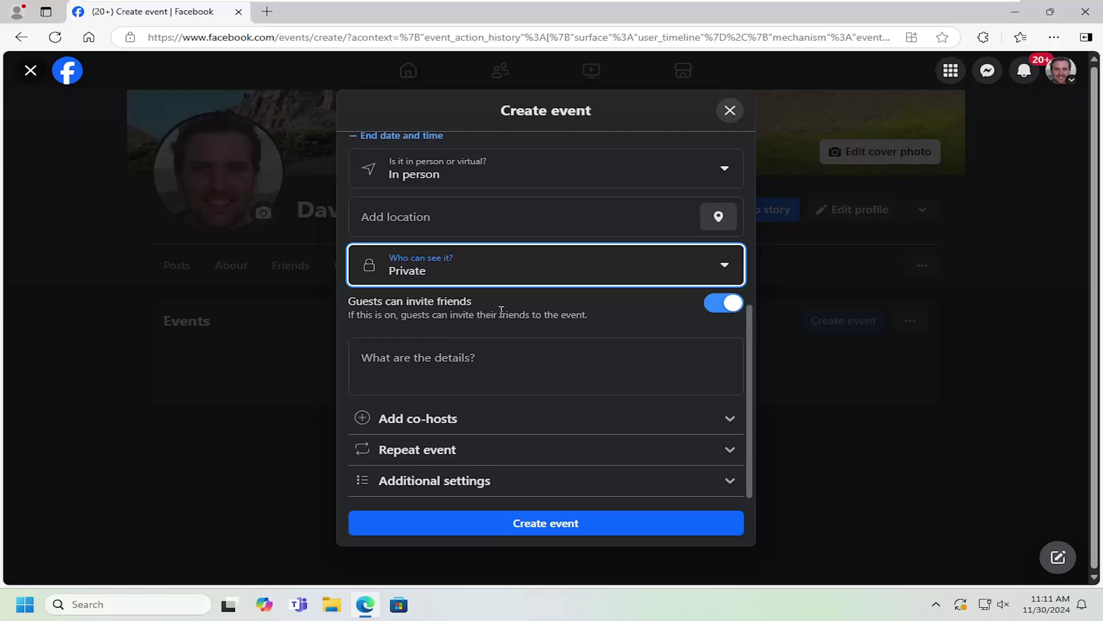
pyautogui.click(724, 306)
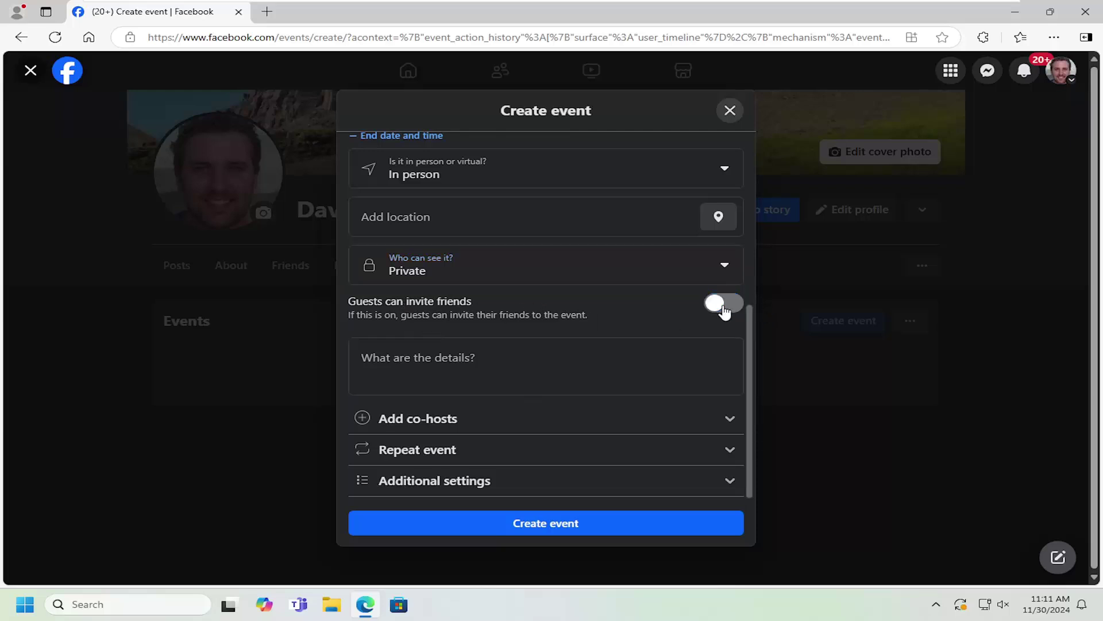
pyautogui.click(724, 307)
pyautogui.scroll(-1, 538, 340)
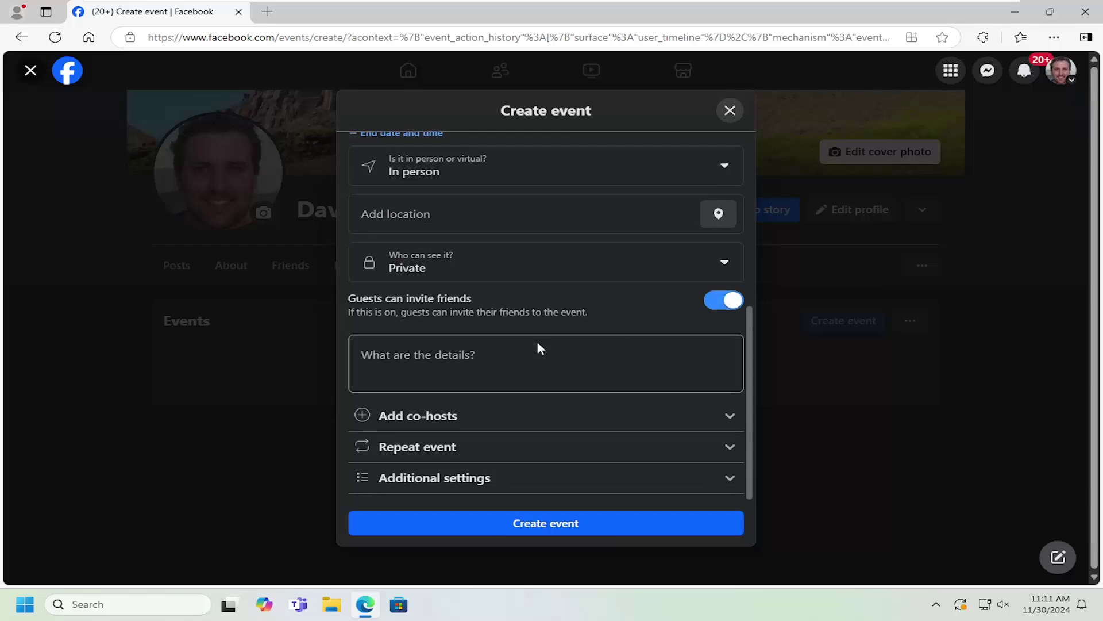
# Review the co-host, repeat and additional settings, leaving the event non-repeating.
pyautogui.click(426, 423)
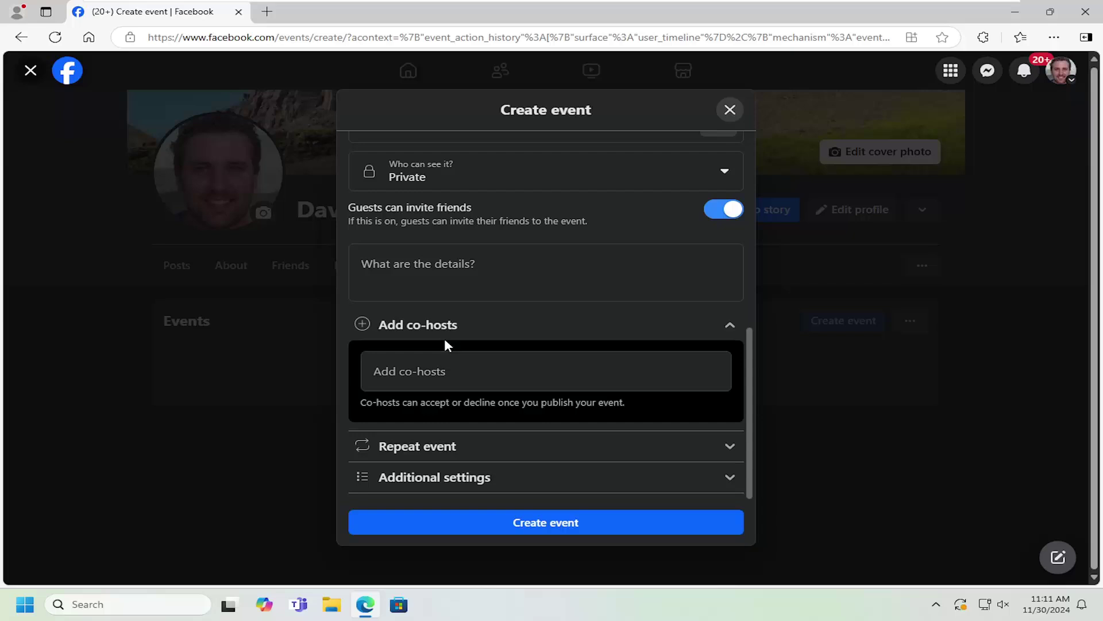
pyautogui.click(601, 447)
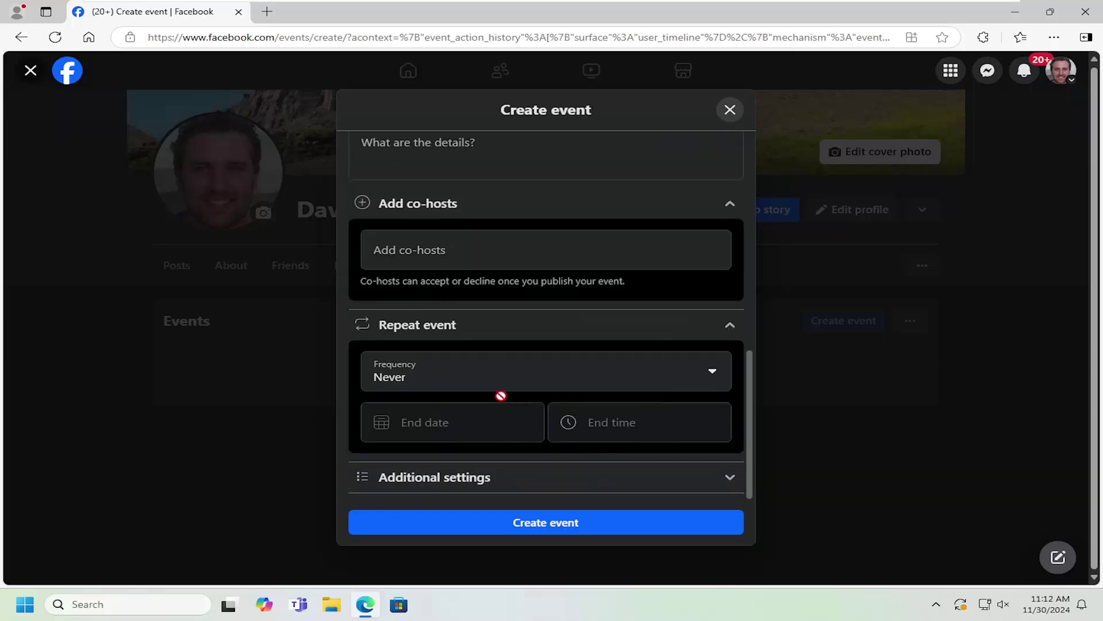
pyautogui.click(439, 376)
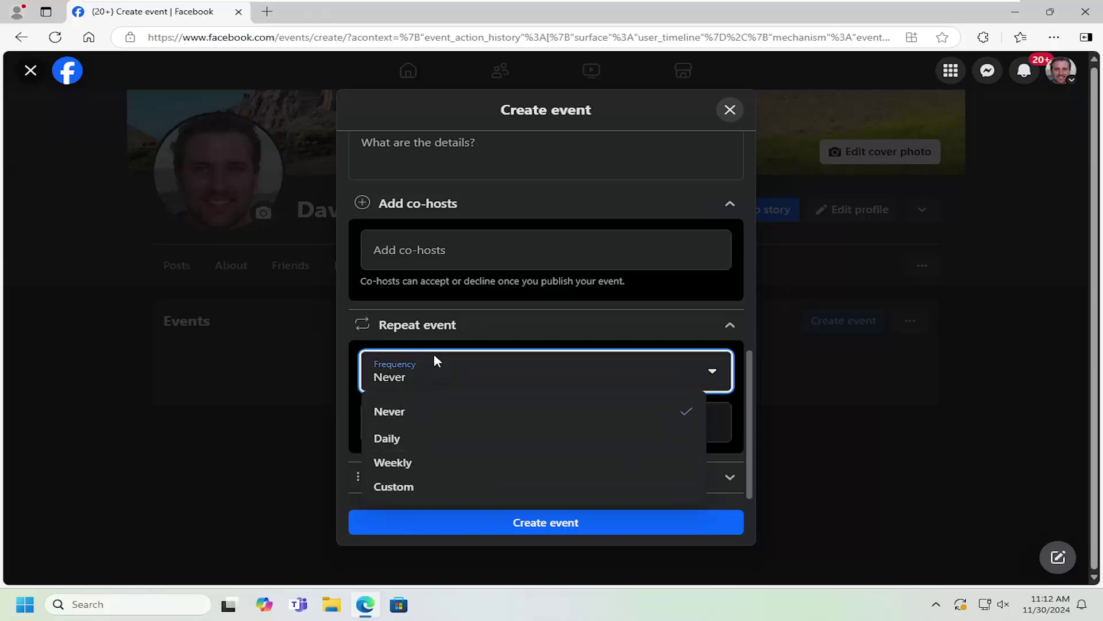
pyautogui.click(730, 325)
pyautogui.click(731, 352)
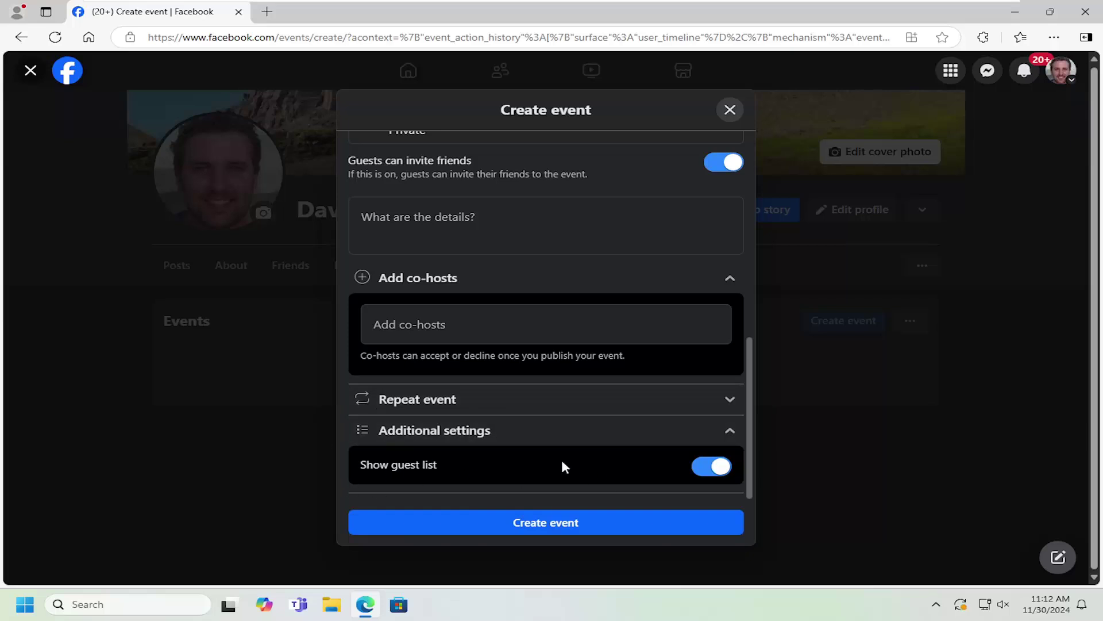
# Check the rest of the form and create the event.
pyautogui.scroll(4, 502, 409)
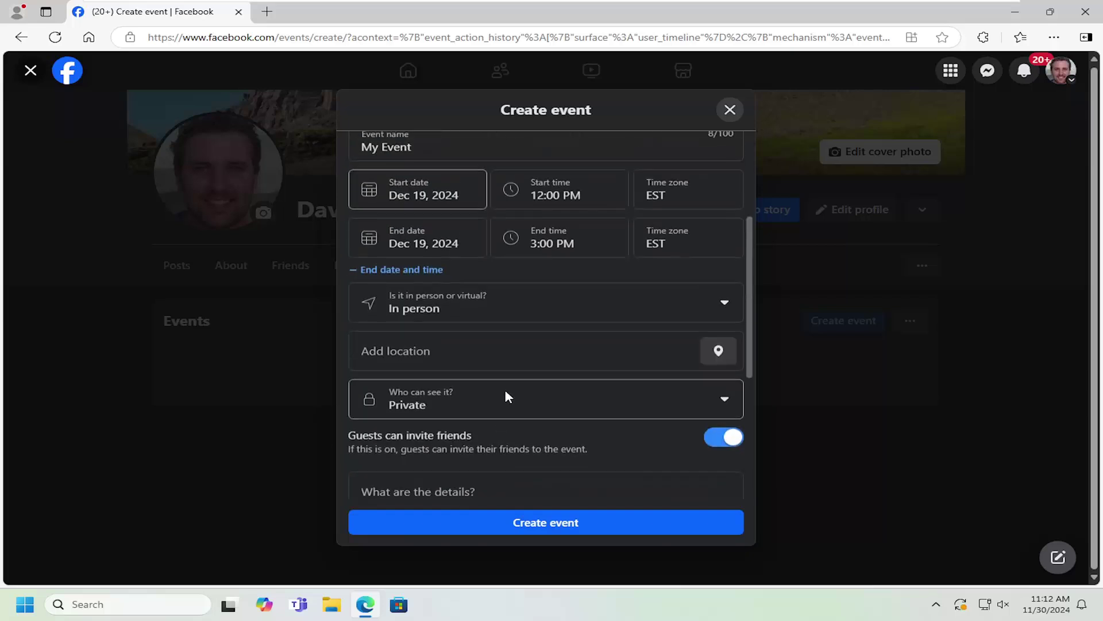
pyautogui.scroll(-3, 505, 394)
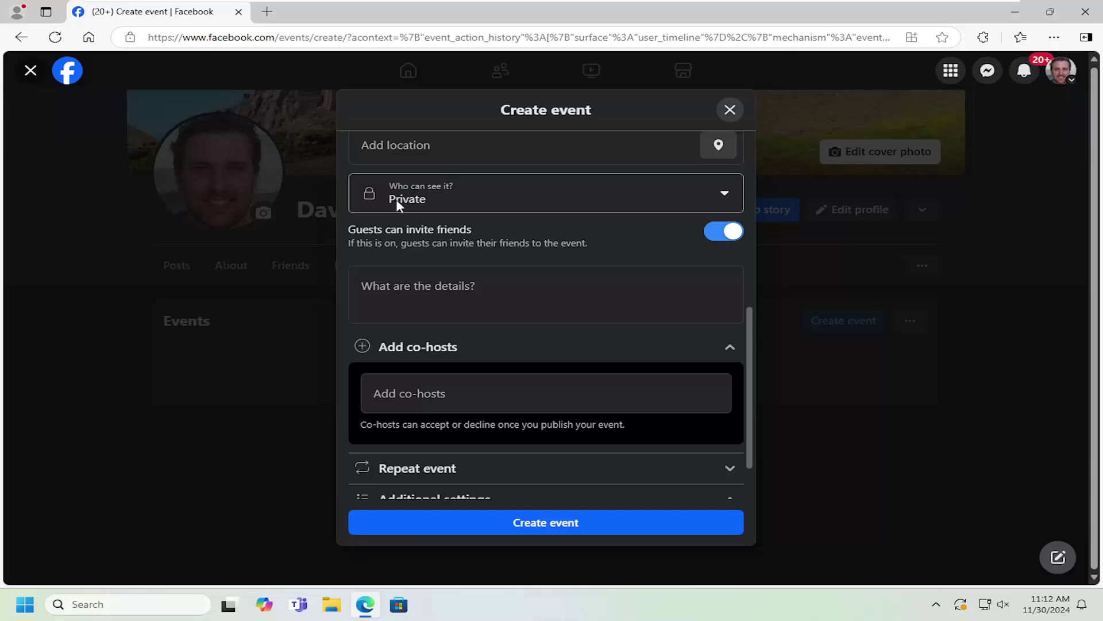
pyautogui.scroll(-2, 515, 374)
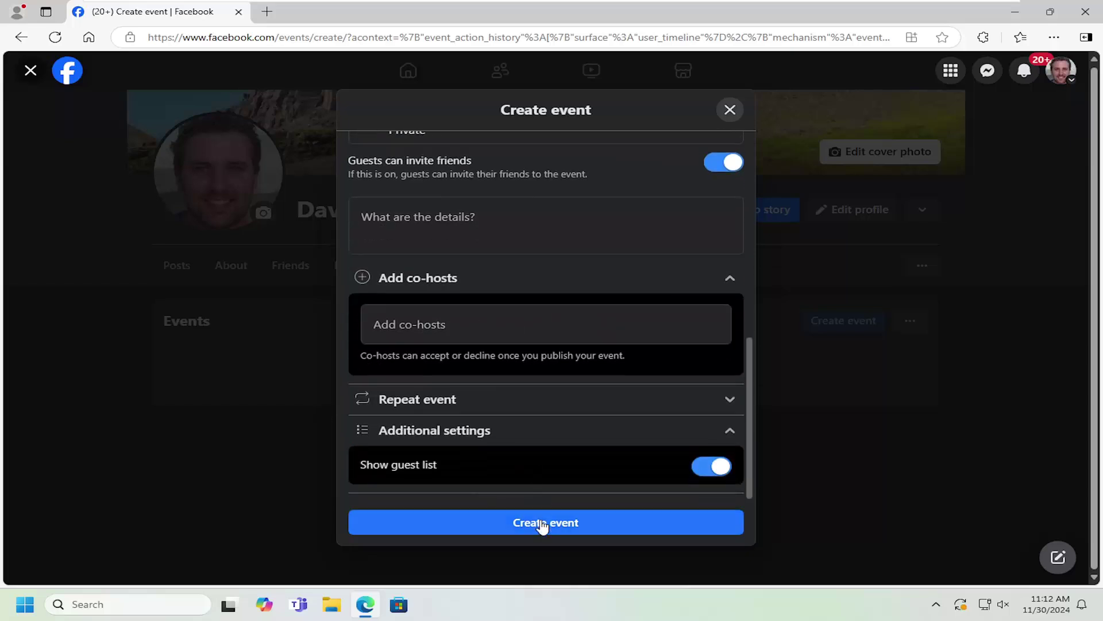
pyautogui.click(539, 523)
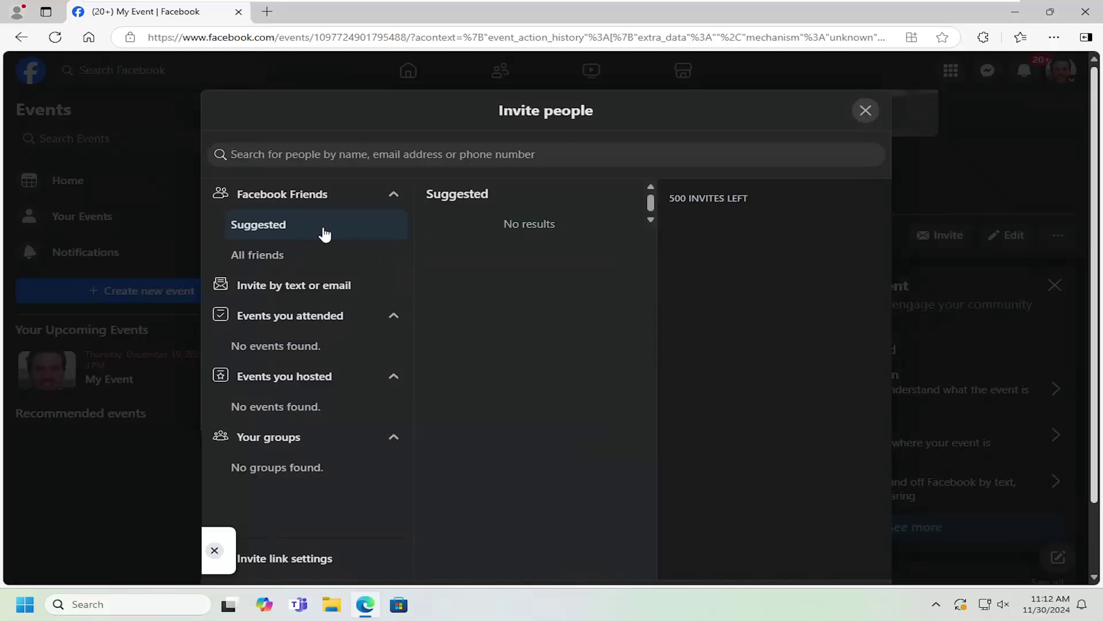
# Search the invite dialog for a friend by name, then browse All friends and Suggested.
pyautogui.click(254, 151)
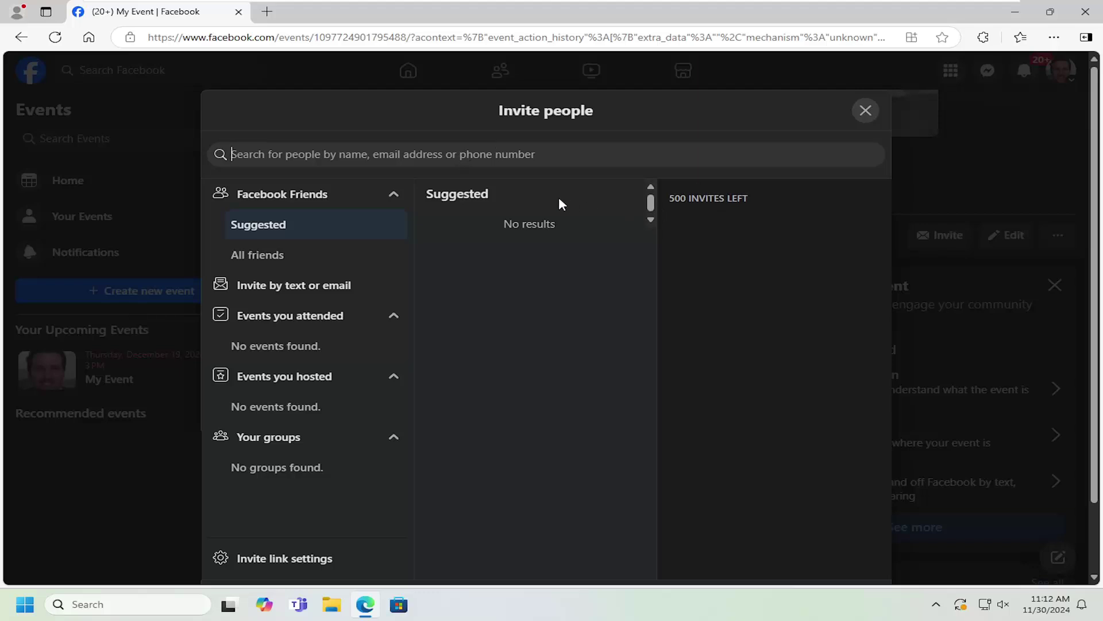
pyautogui.write('john do')
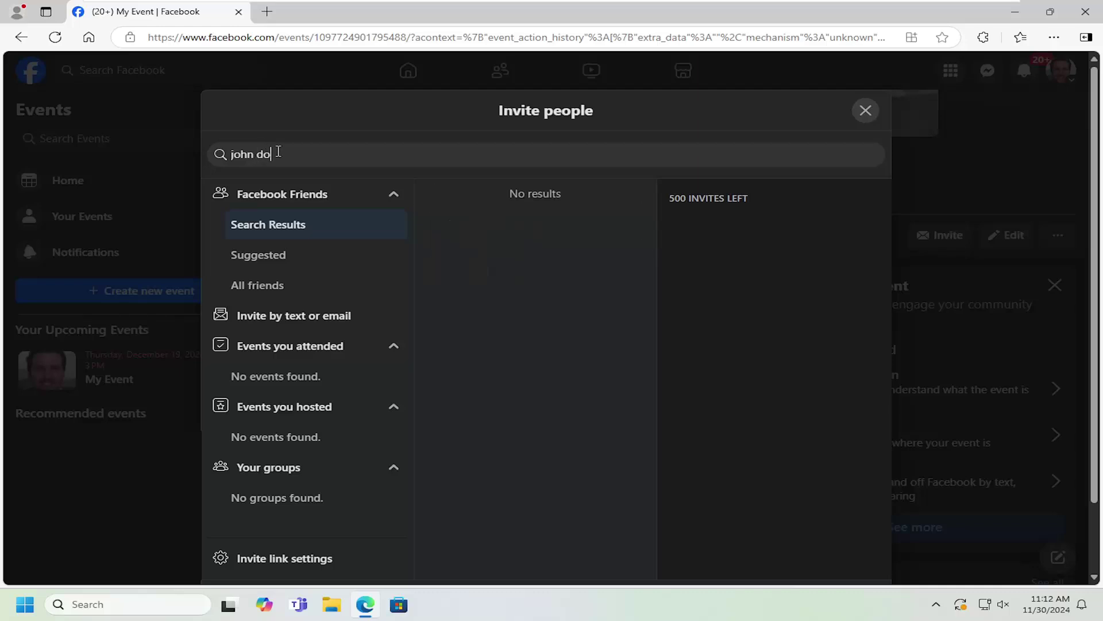
pyautogui.write('eer')
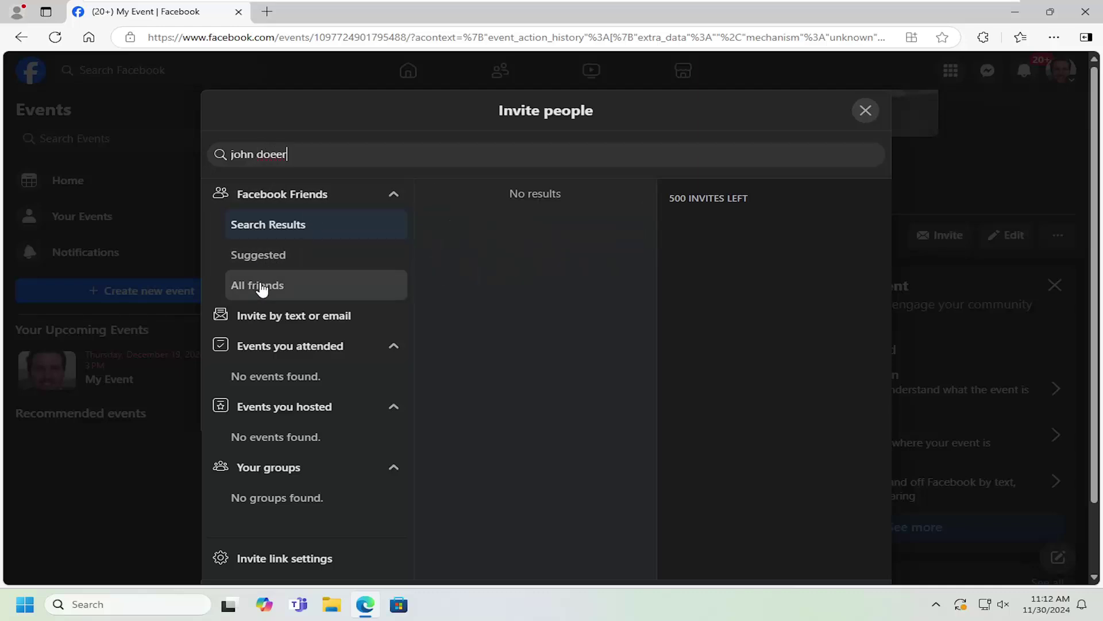
pyautogui.click(262, 289)
pyautogui.click(257, 231)
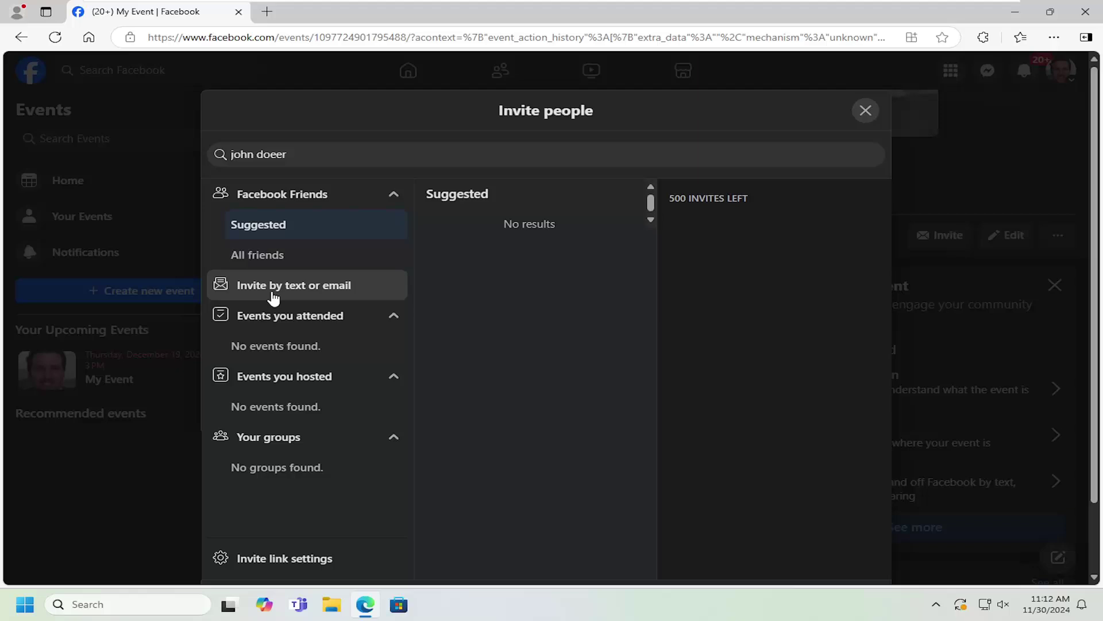
# Switch to inviting by text or email and add an email address to the invite list.
pyautogui.click(313, 290)
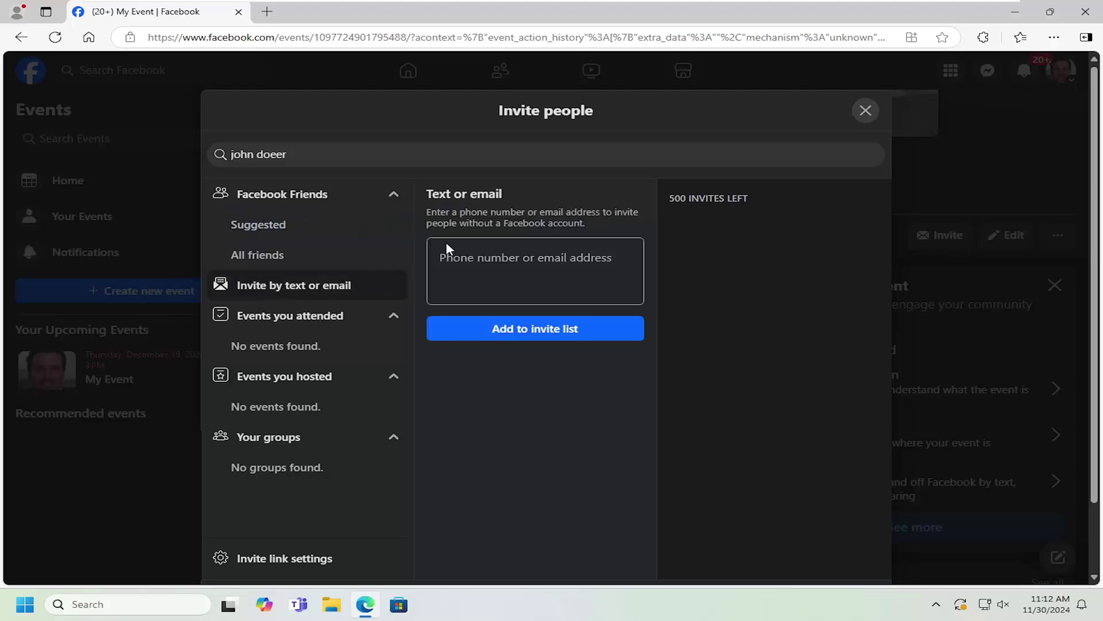
pyautogui.click(492, 266)
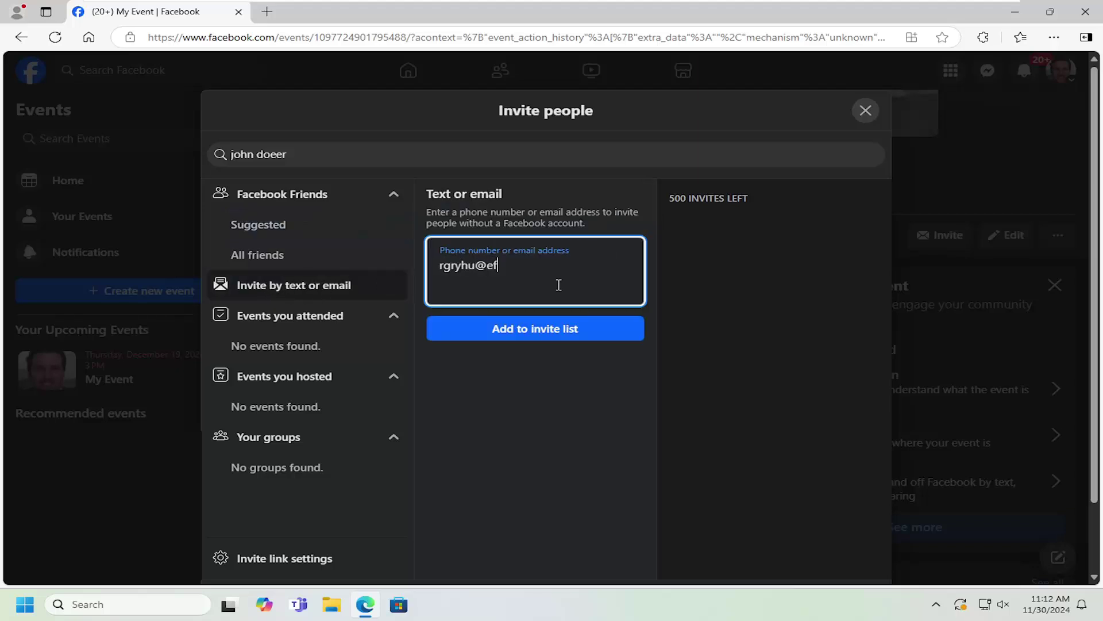
pyautogui.click(569, 326)
# Add a phone number to the invite list and copy the event's invite link.
pyautogui.click(485, 264)
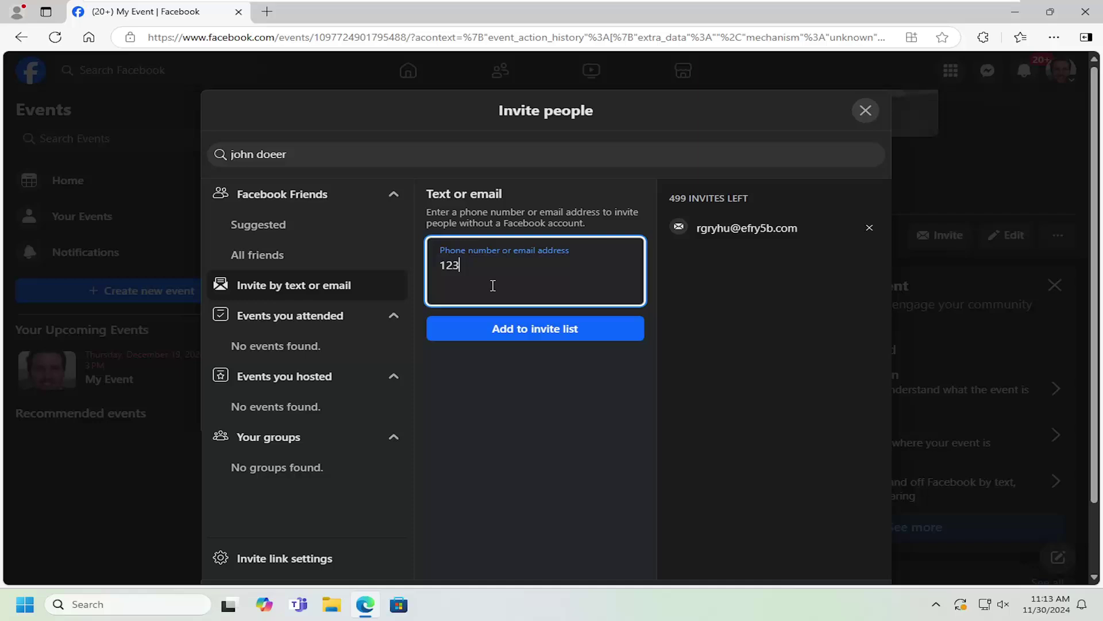
pyautogui.write('123-456-7890')
pyautogui.click(507, 337)
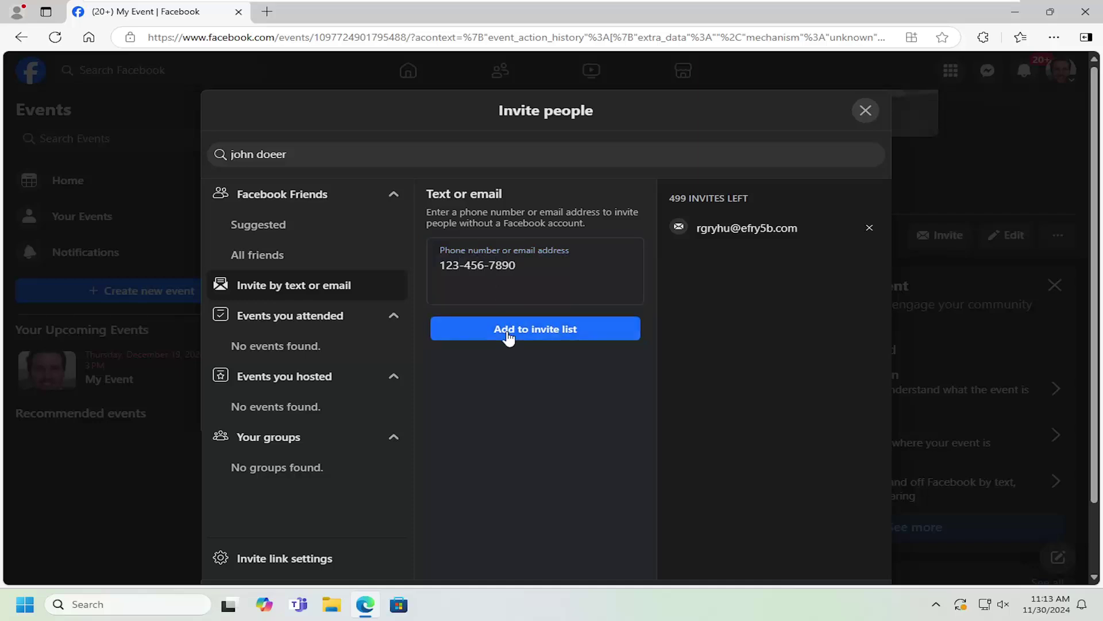
pyautogui.scroll(-2, 810, 316)
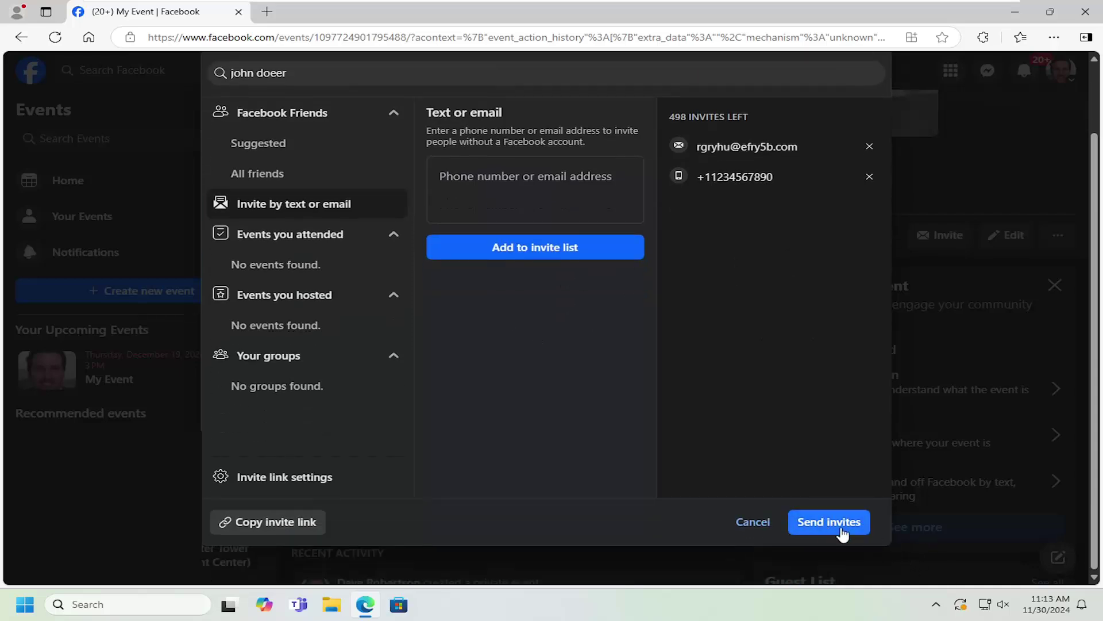
pyautogui.click(244, 525)
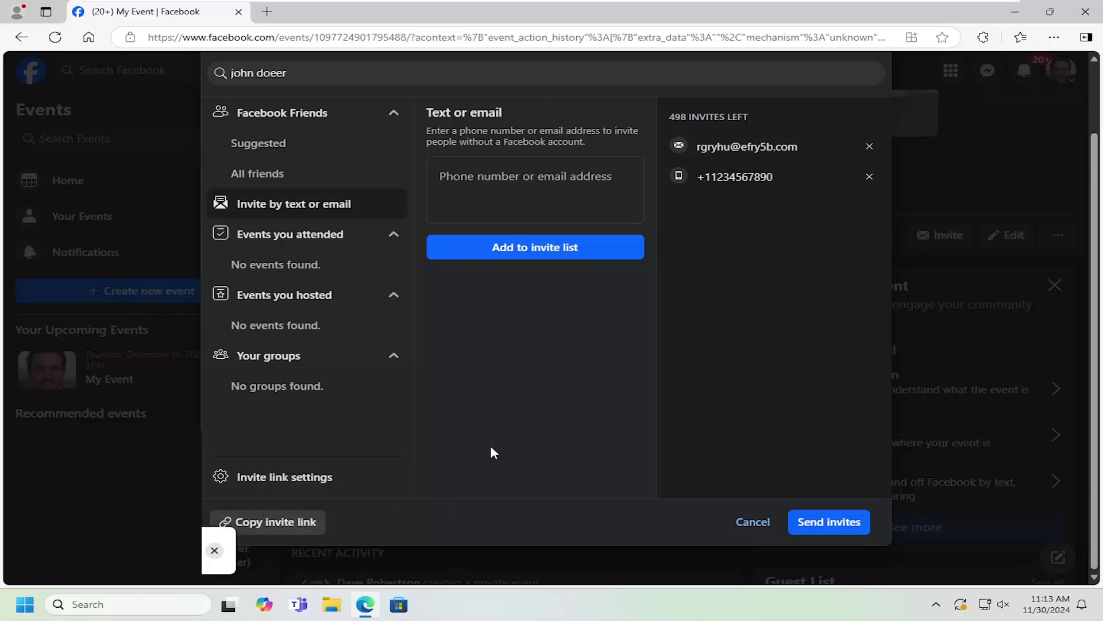
pyautogui.scroll(2, 629, 459)
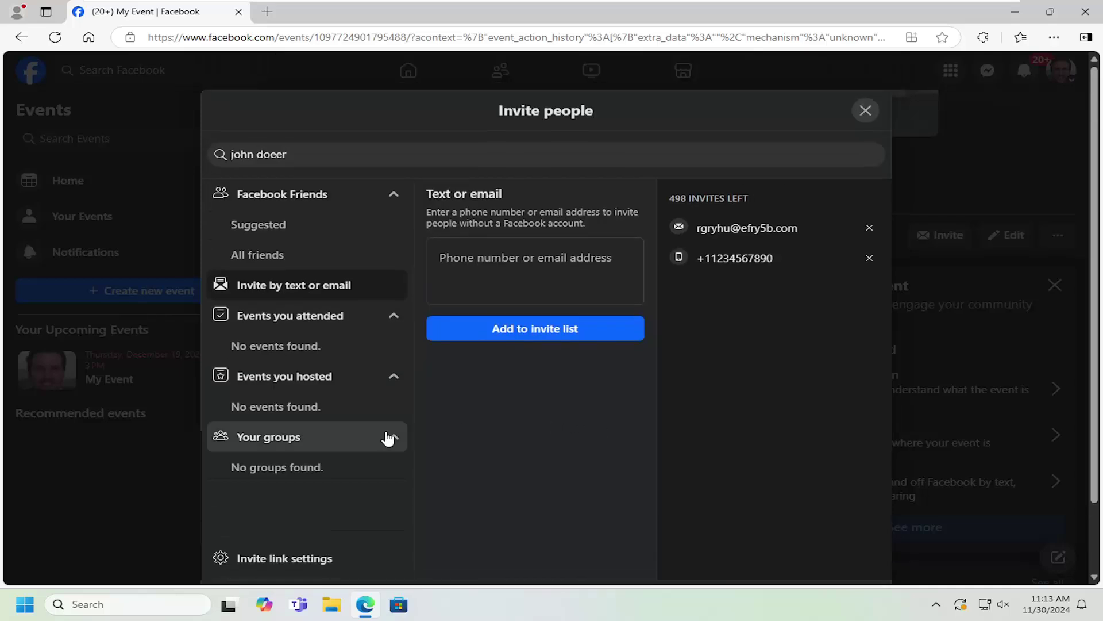
pyautogui.scroll(-1, 345, 451)
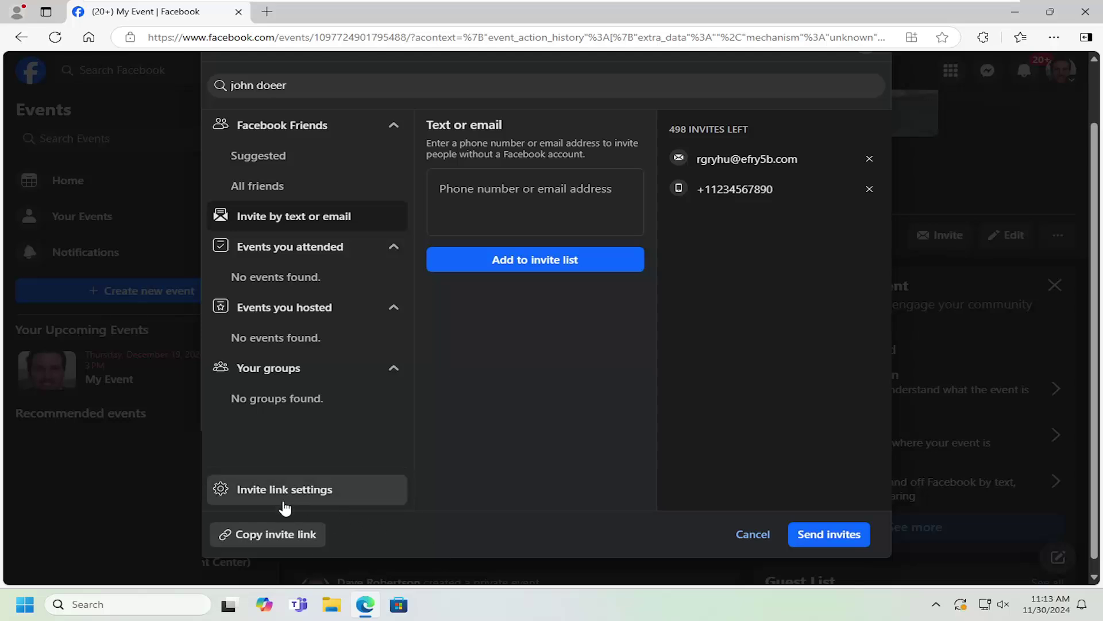
# Turn on invite link sharing, copy the invite link, and try sending the invites.
pyautogui.click(347, 497)
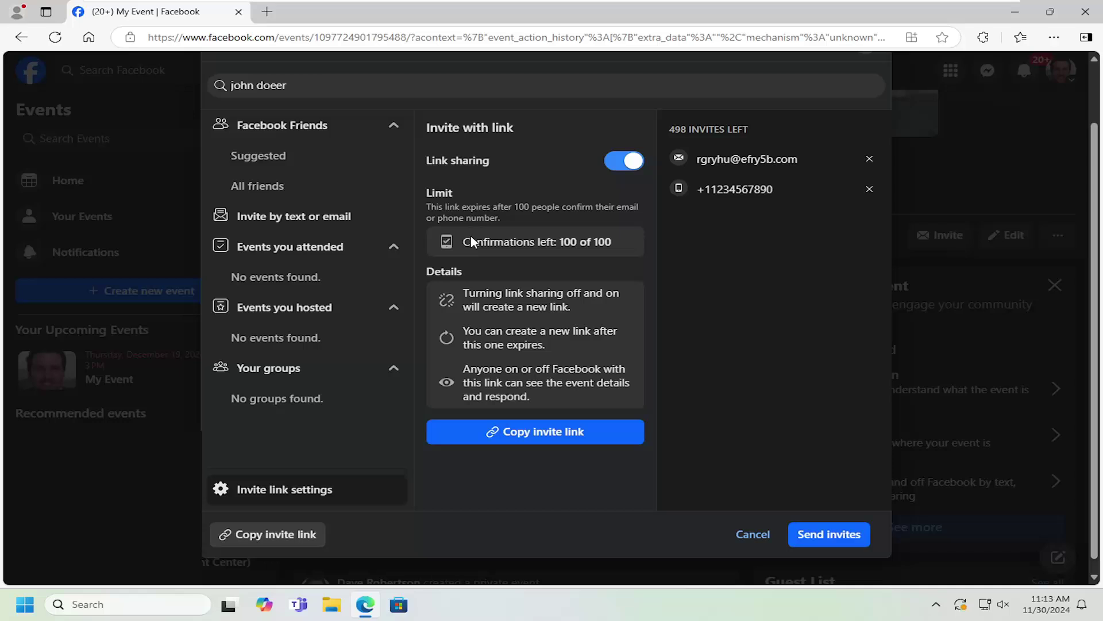
pyautogui.click(547, 433)
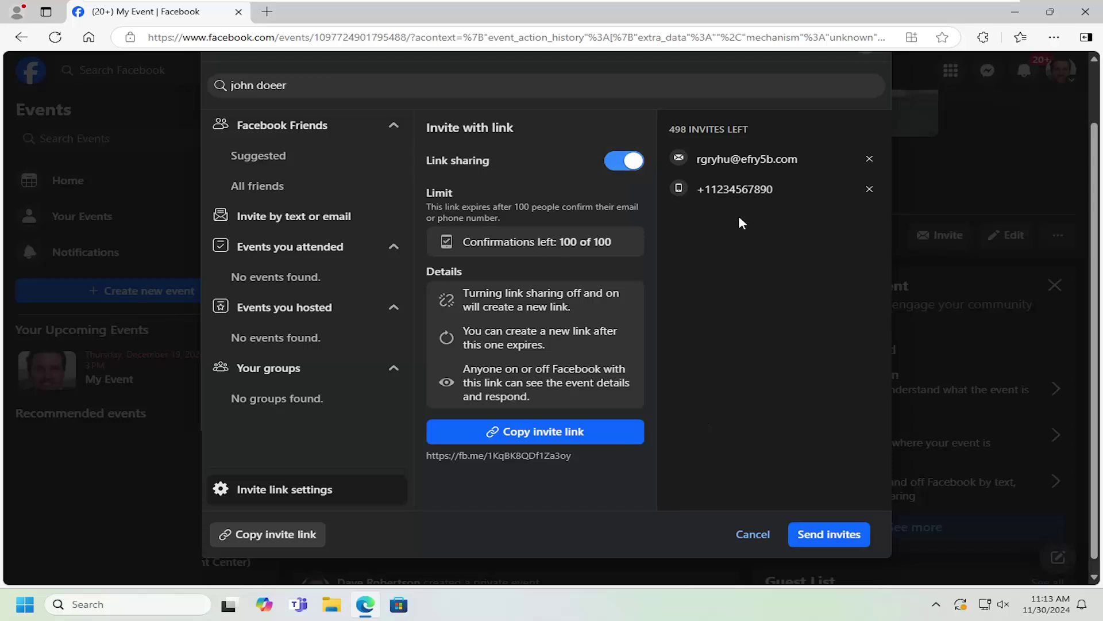
pyautogui.click(827, 534)
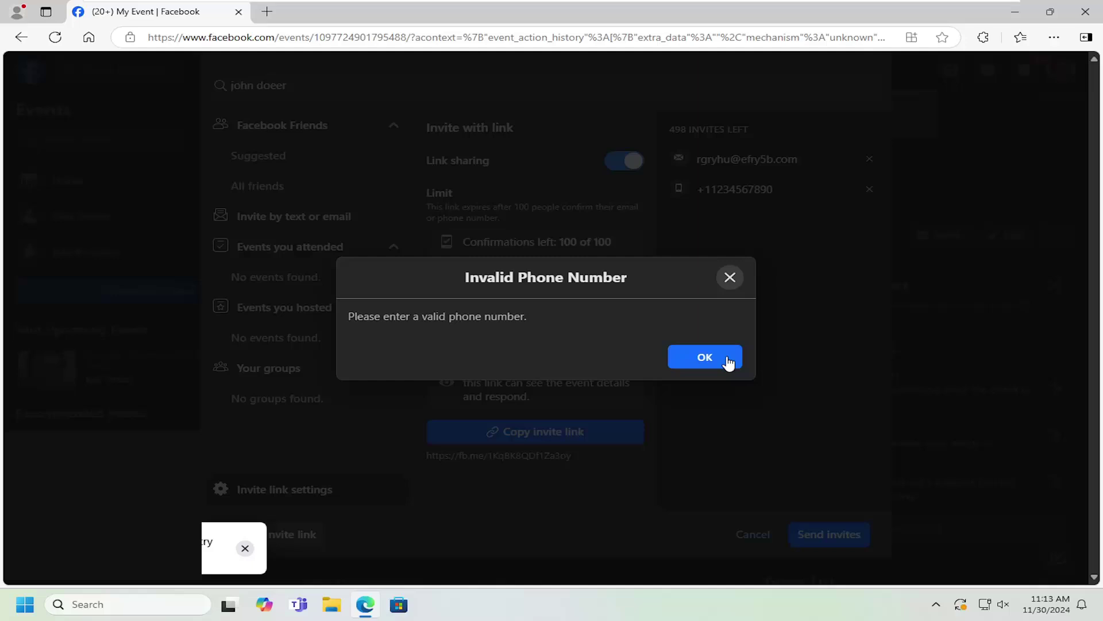
# Dismiss the invalid phone warning, remove the phone entry, and send the email invite.
pyautogui.click(708, 356)
pyautogui.click(869, 190)
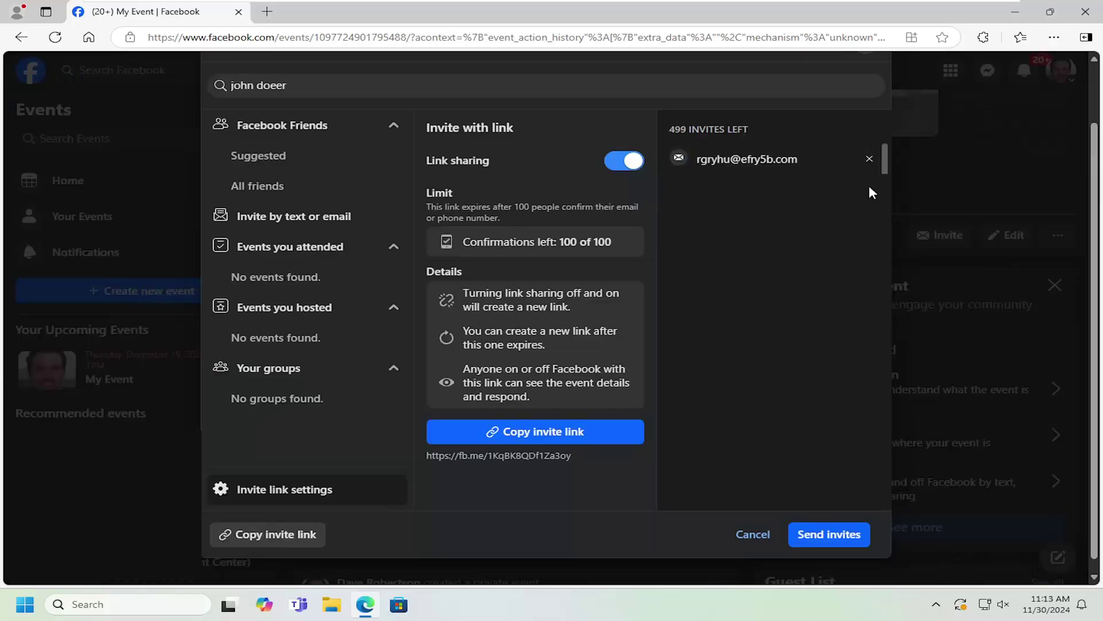
pyautogui.click(833, 534)
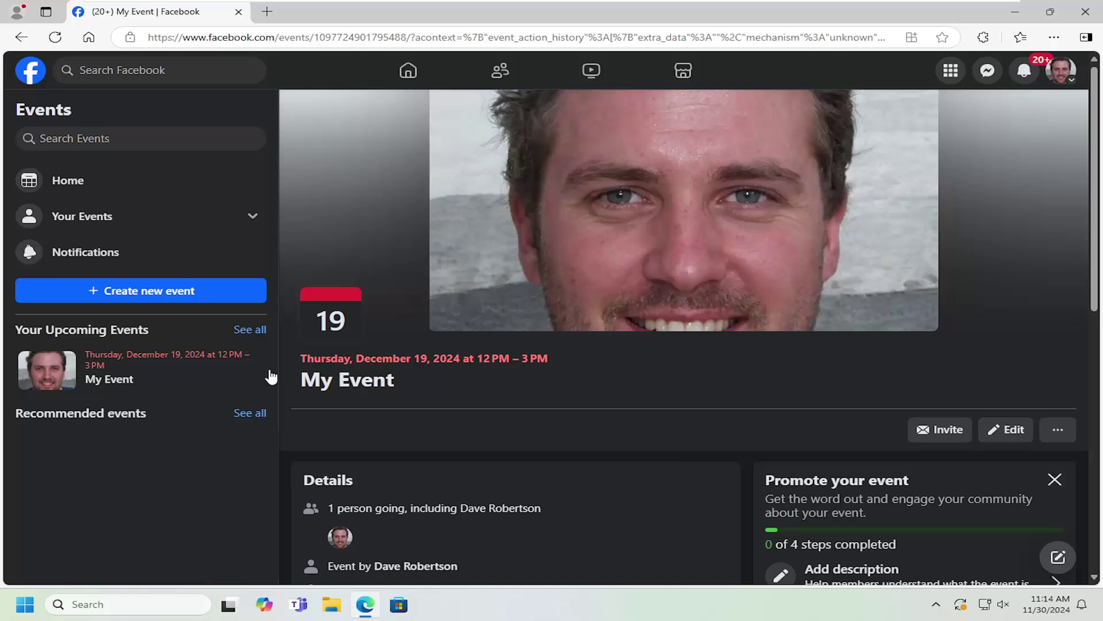
pyautogui.scroll(-1, 629, 364)
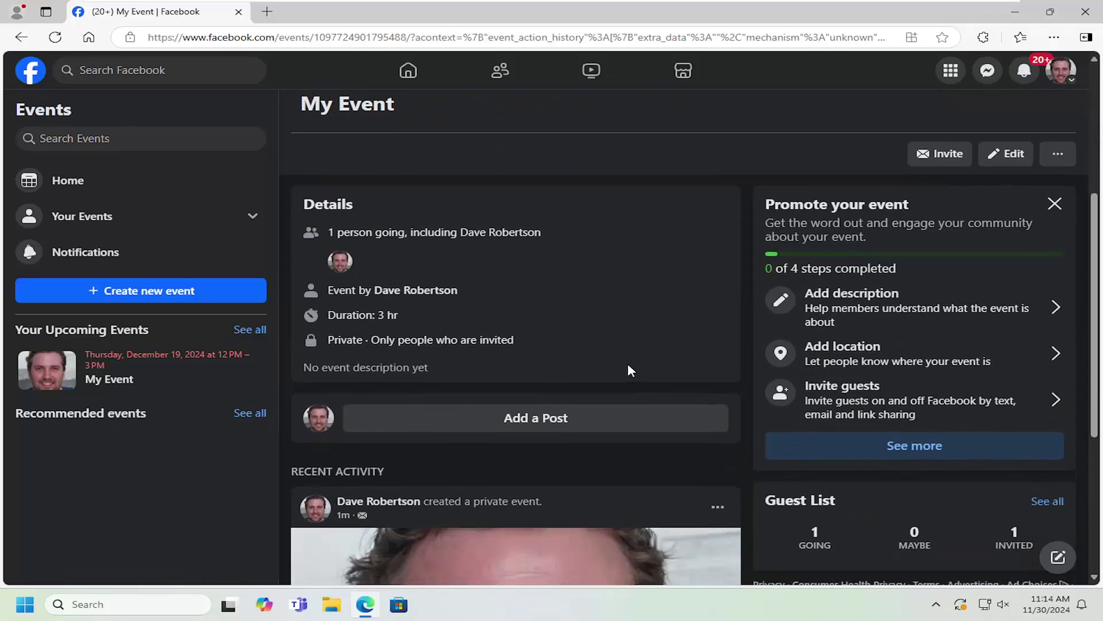
pyautogui.click(1003, 153)
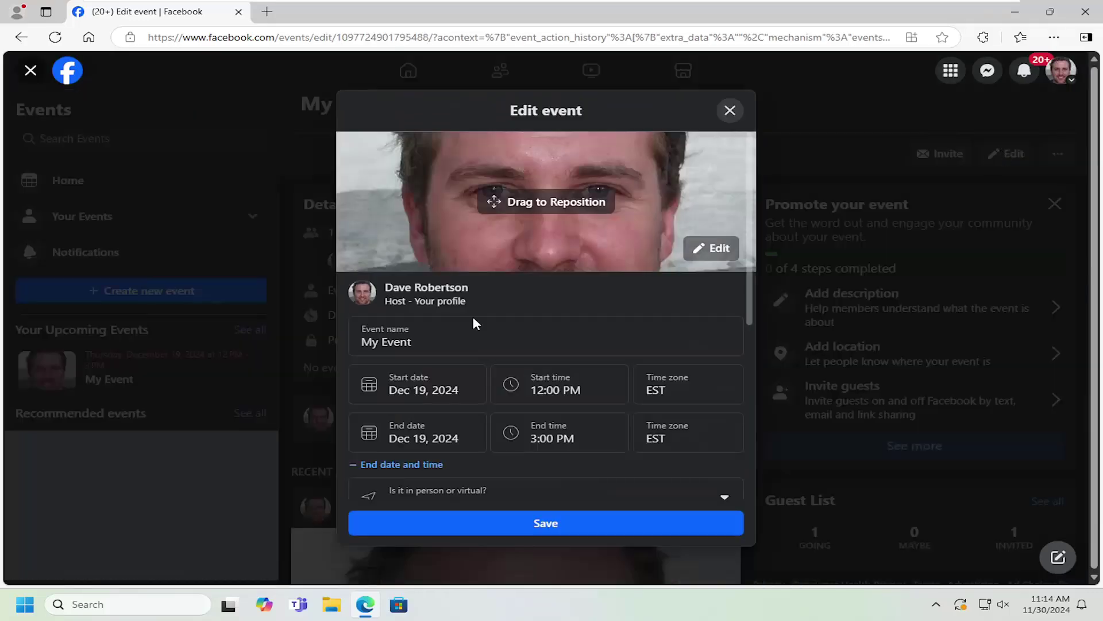
pyautogui.click(730, 111)
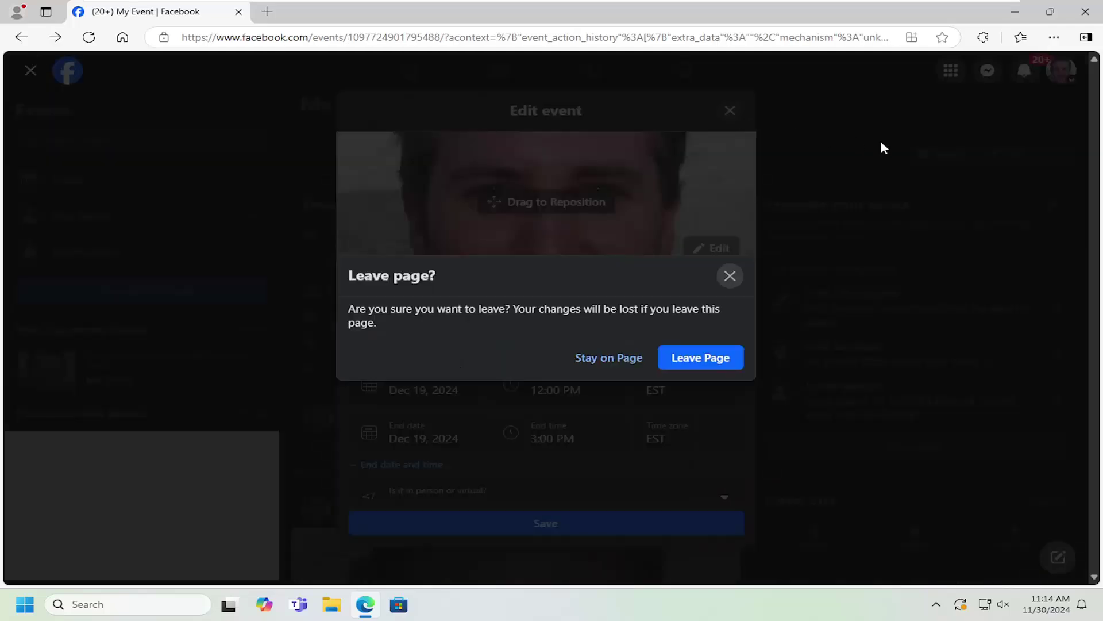
pyautogui.click(699, 362)
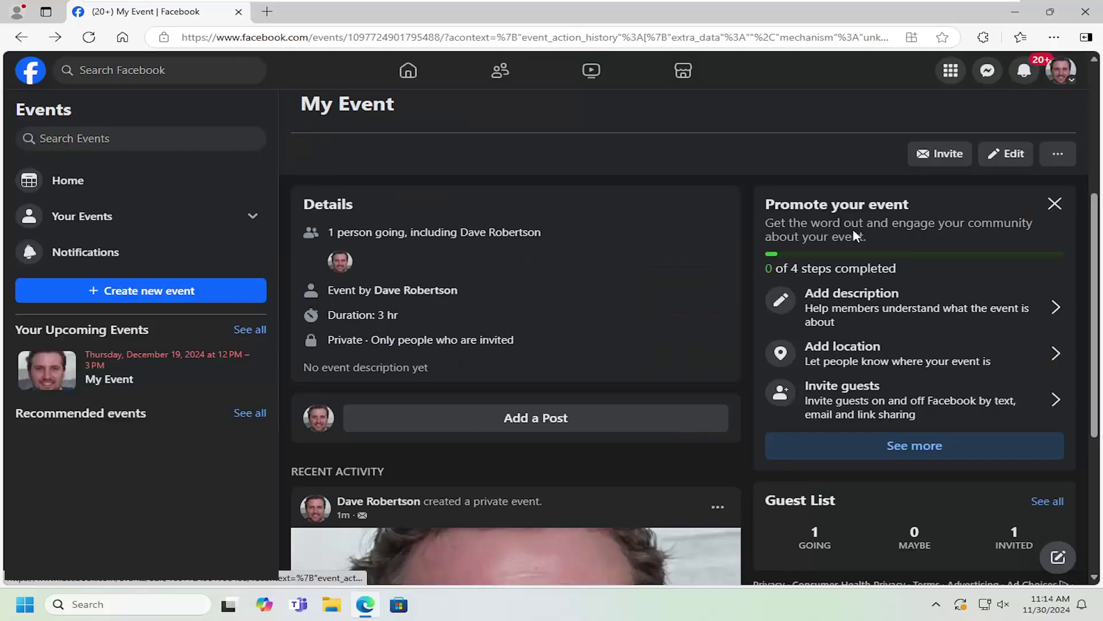
pyautogui.click(931, 156)
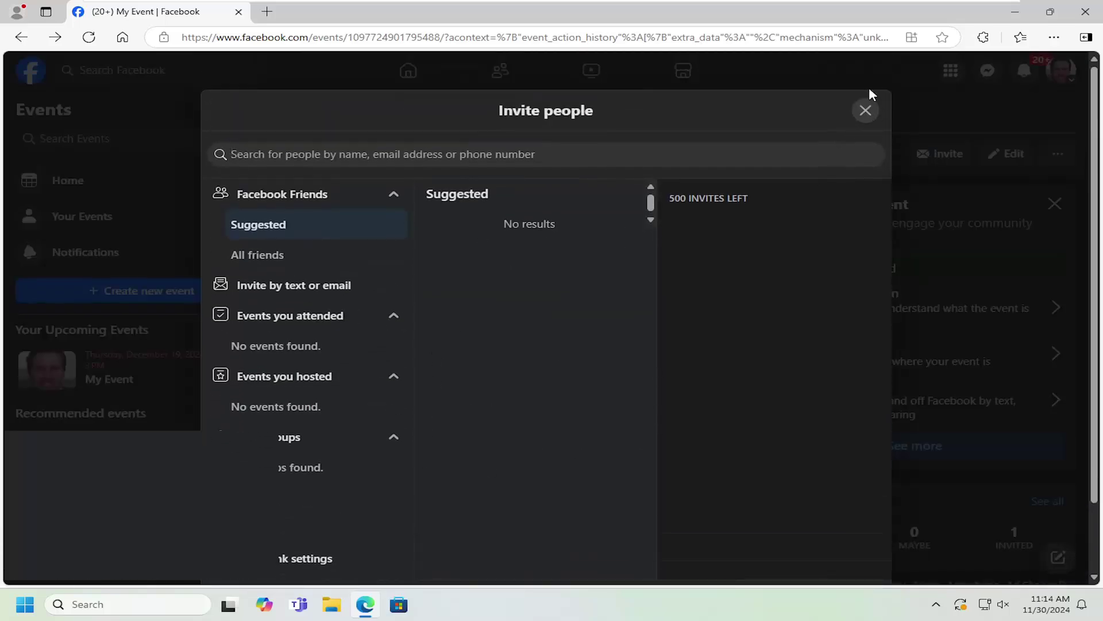
pyautogui.click(866, 111)
pyautogui.scroll(-1, 443, 320)
pyautogui.scroll(3, 443, 320)
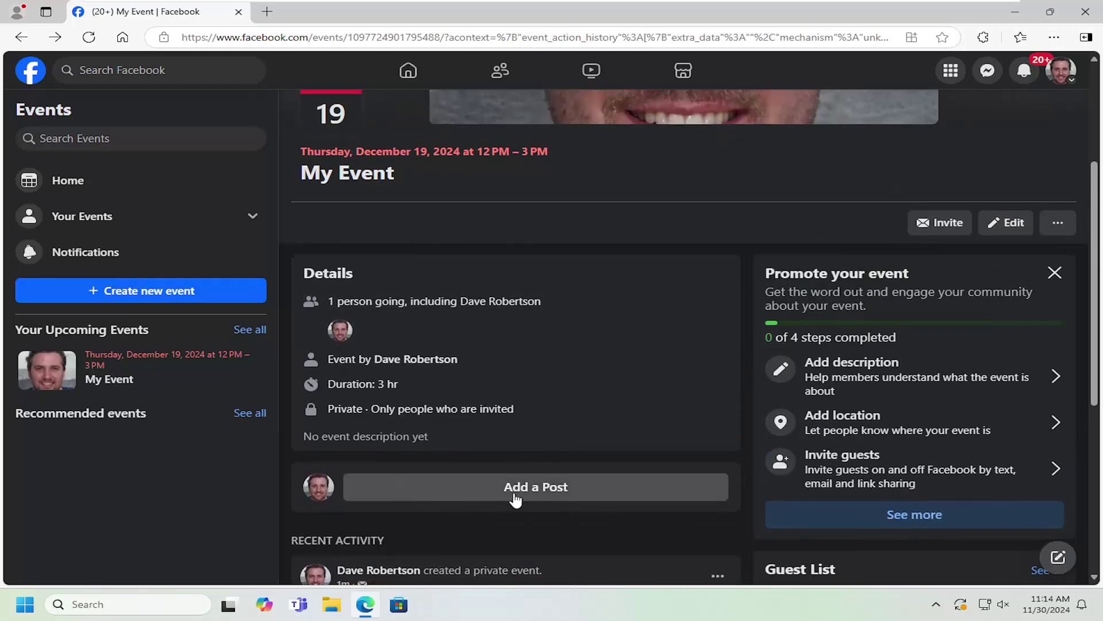
pyautogui.click(537, 488)
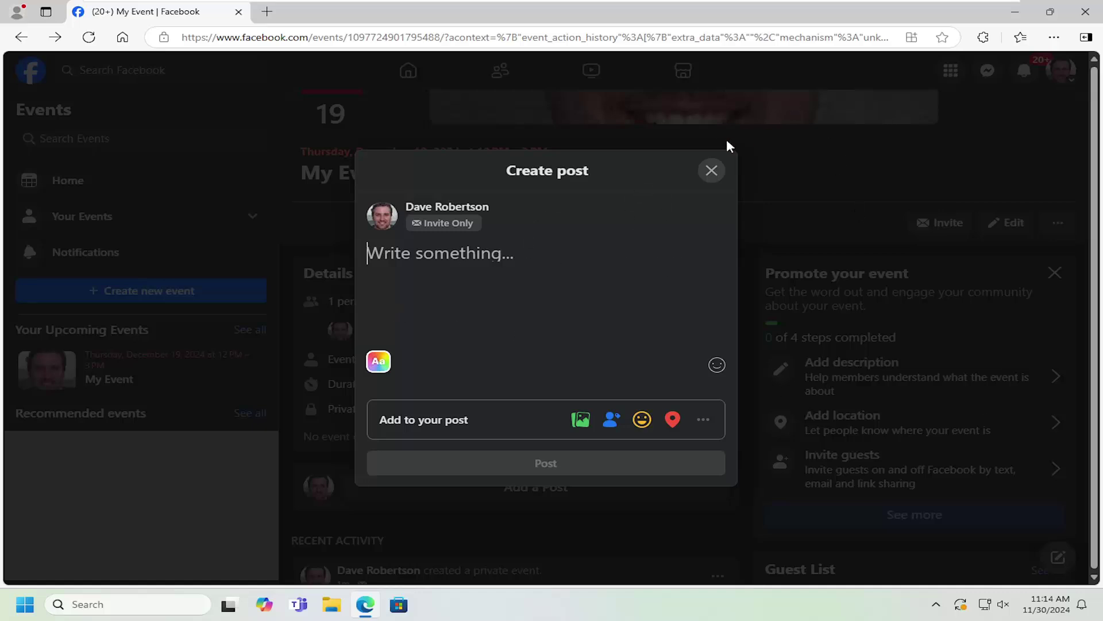
pyautogui.click(711, 172)
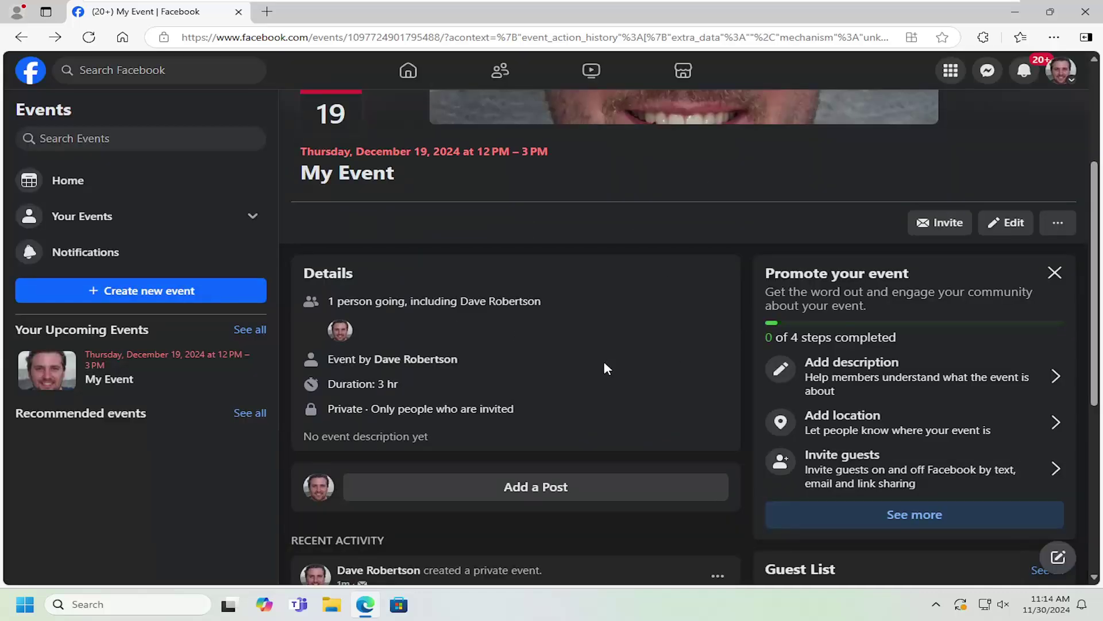